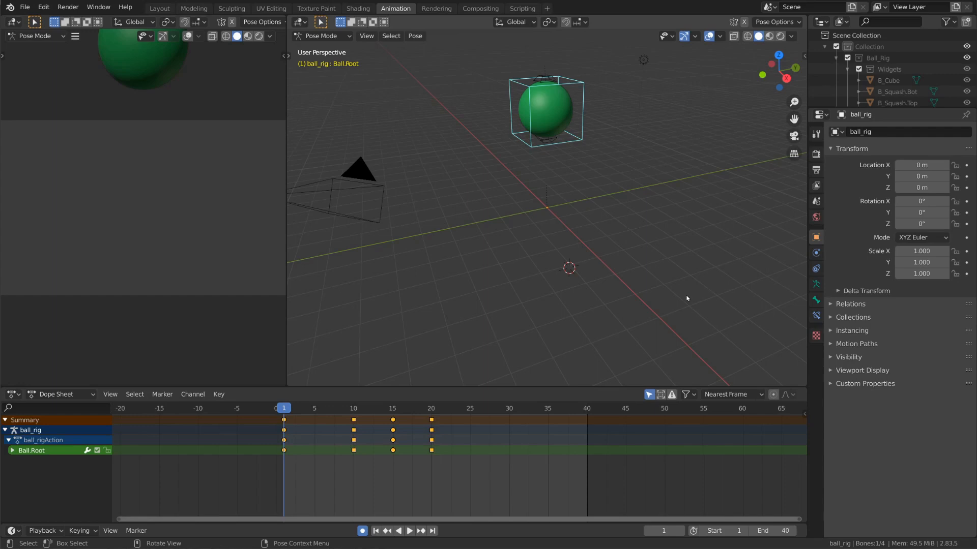
Play the ball animation and switch the Dope Sheet to the Graph Editor, stopping playback at the end.
key(space)
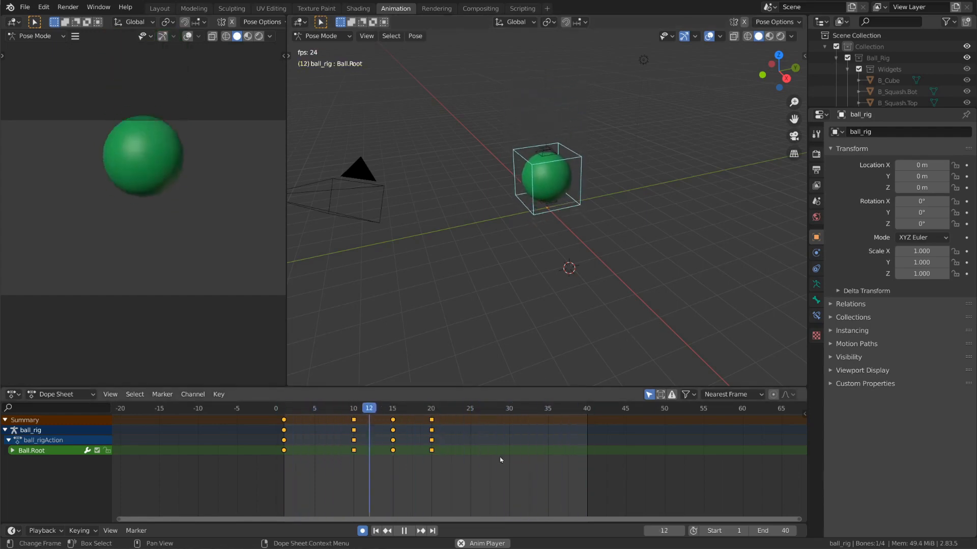
key(ctrl+Tab)
key(ctrl+Tab)
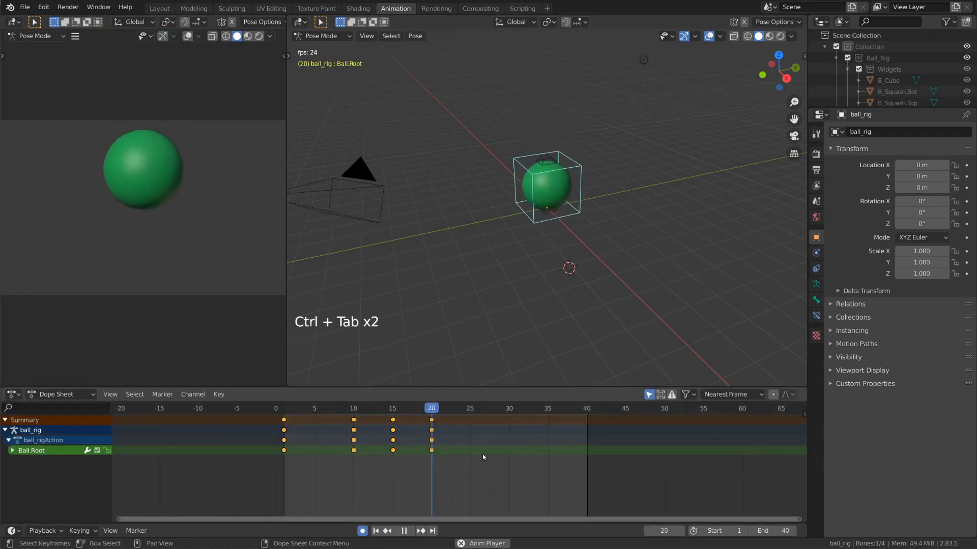
key(ctrl+Tab)
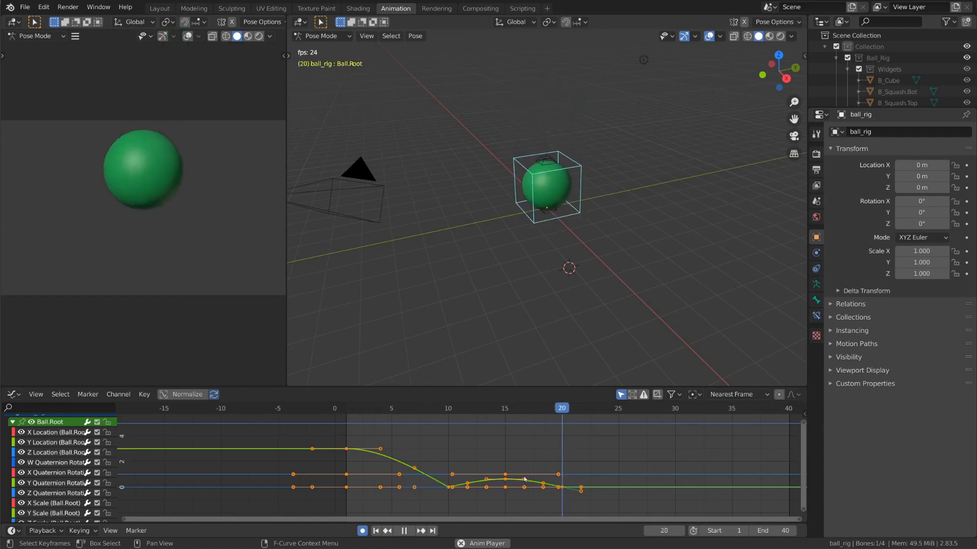
key(space)
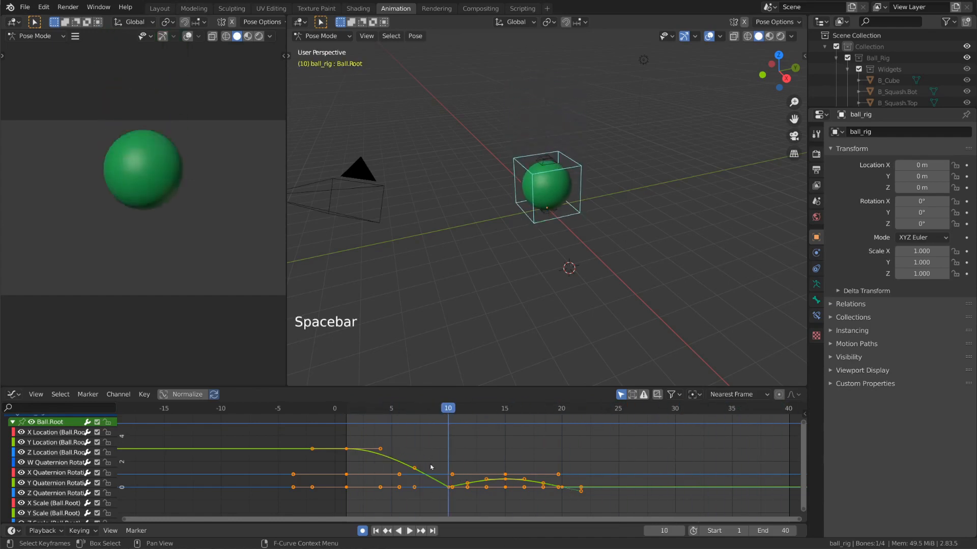
click(449, 489)
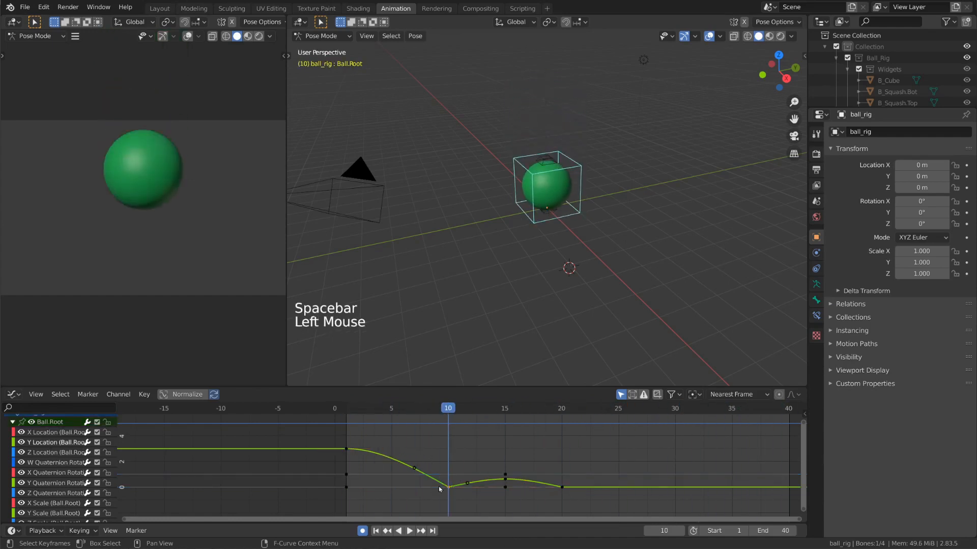
click(413, 468)
key(g)
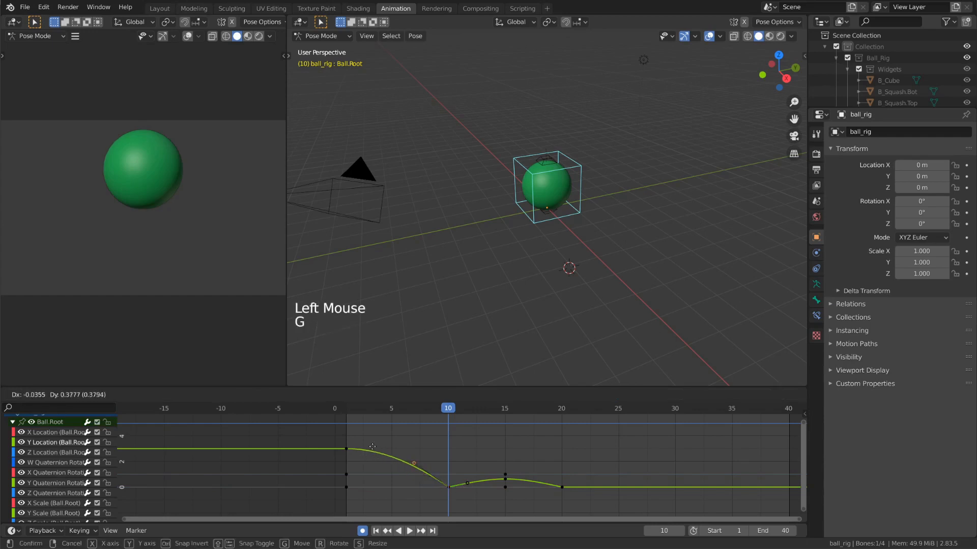
right_click(370, 452)
click(347, 449)
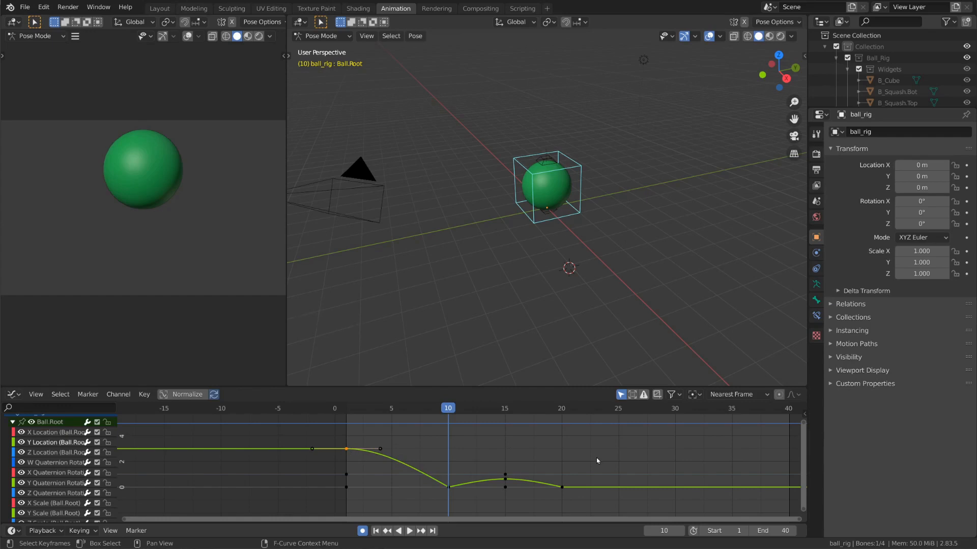
Select all Ball.Root keyframes and set their handle type to Auto Clamped.
key(a)
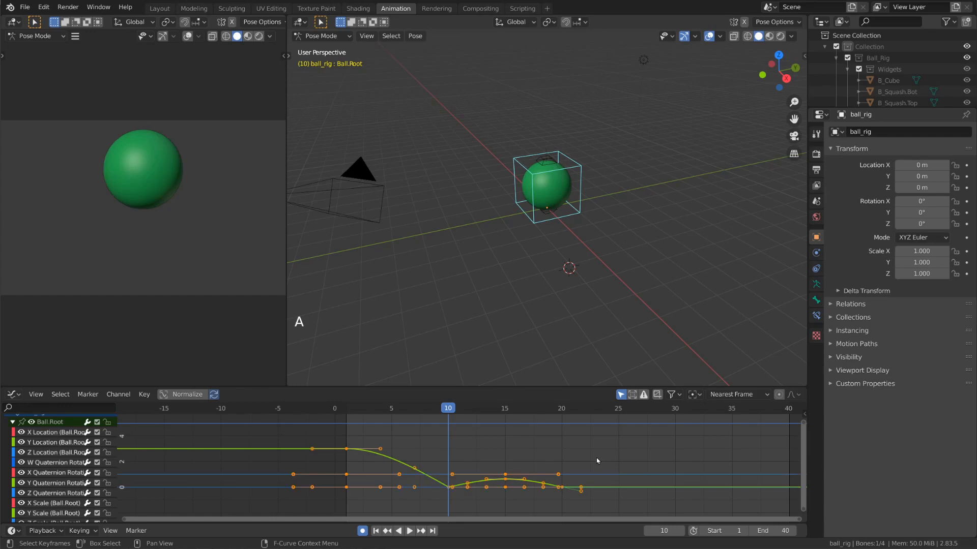
key(v)
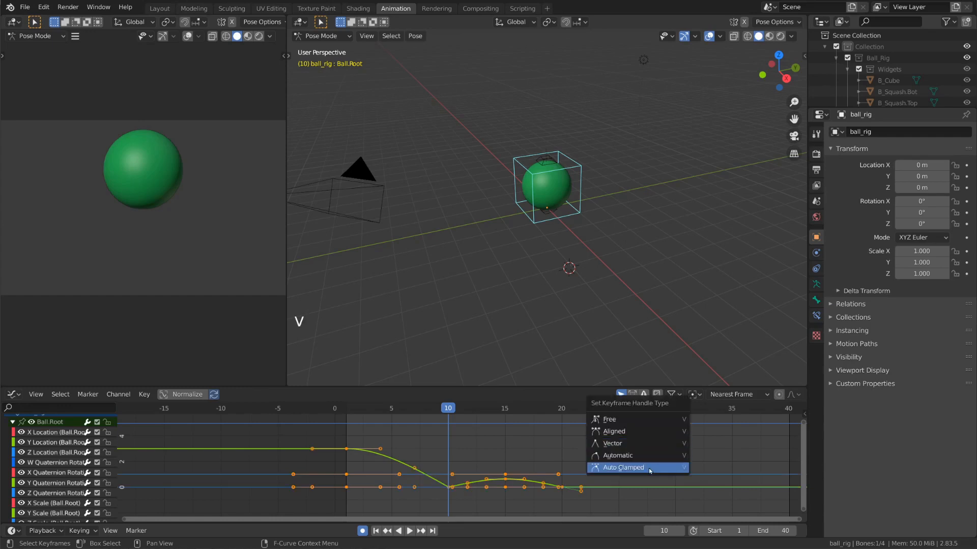
click(649, 468)
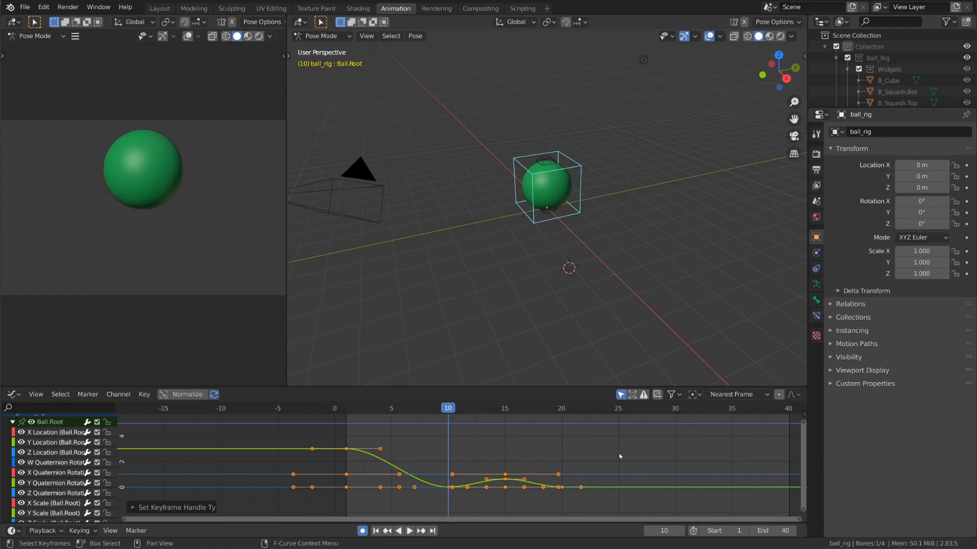
Play back the animation and check the ball's motion around its ground contacts at frames 10 and 20.
key(space)
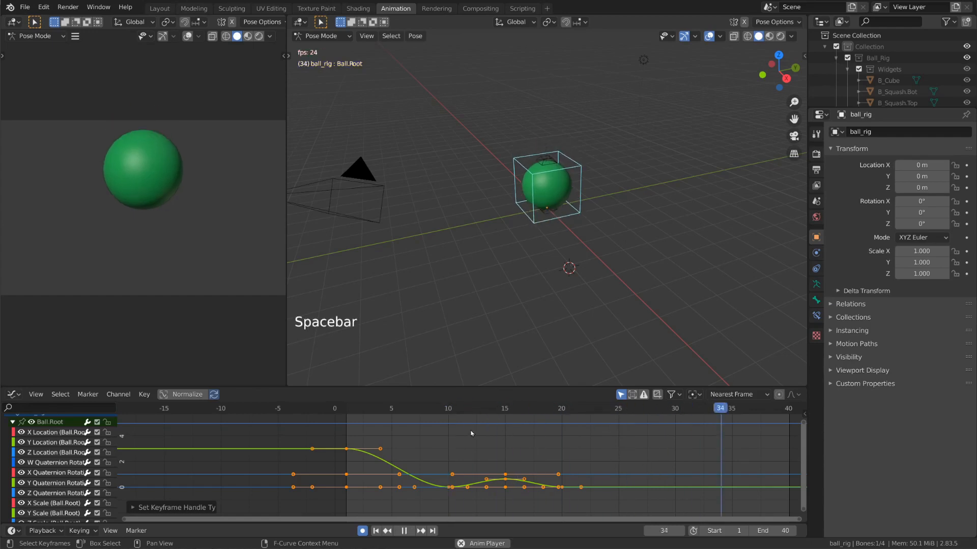
key(space)
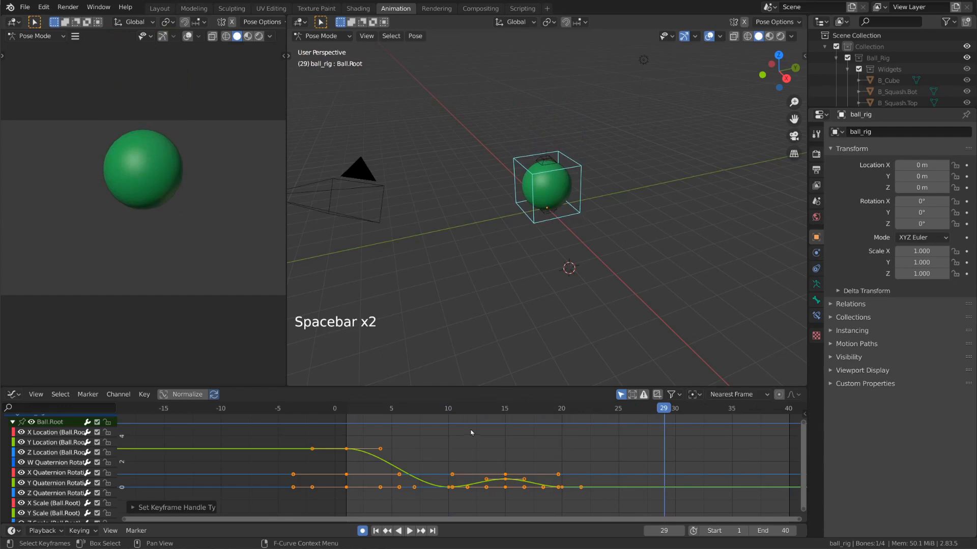
drag(456, 408, 561, 414)
click(450, 410)
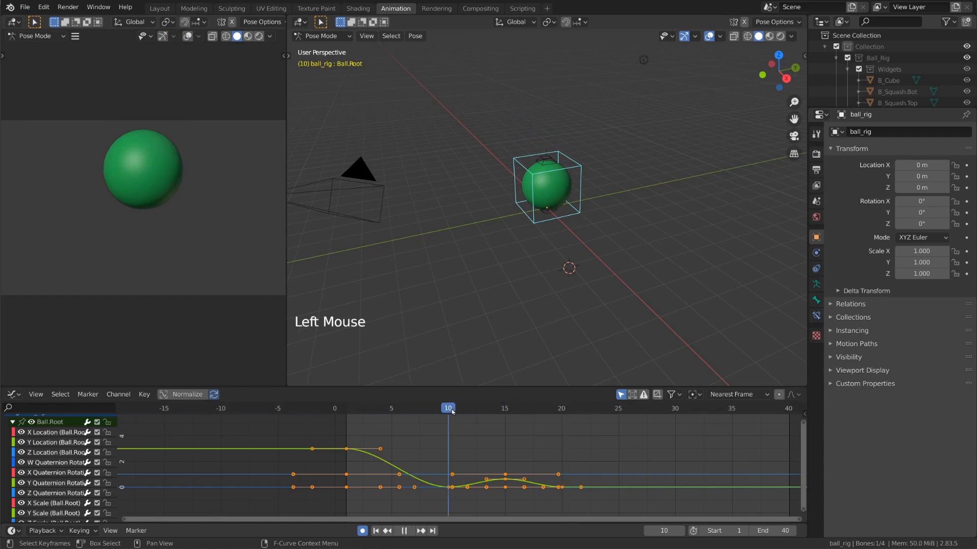
click(566, 410)
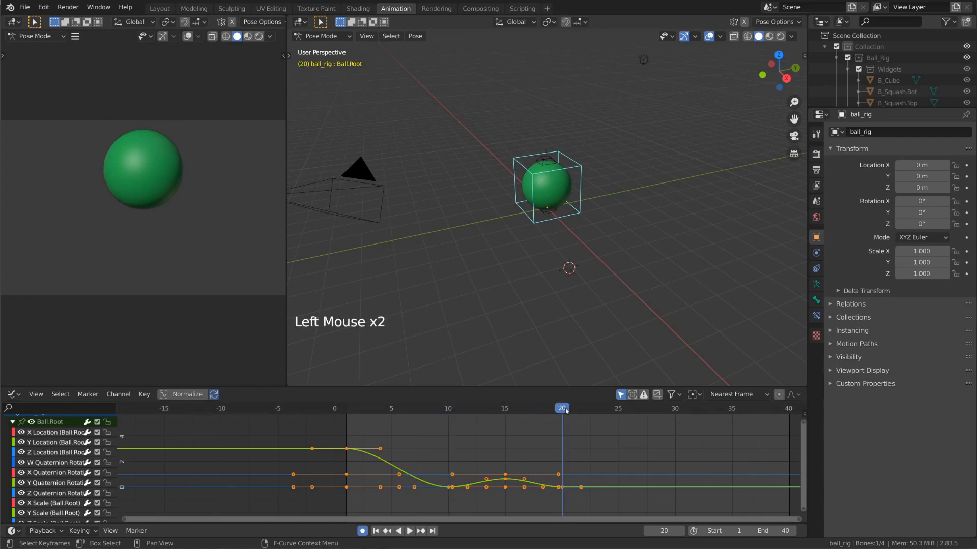
Select the overlapping keyframes at frames 10, 1, 15 and 20 individually to examine which curves they belong to.
click(454, 483)
click(452, 484)
triple_click(450, 486)
double_click(448, 488)
triple_click(447, 488)
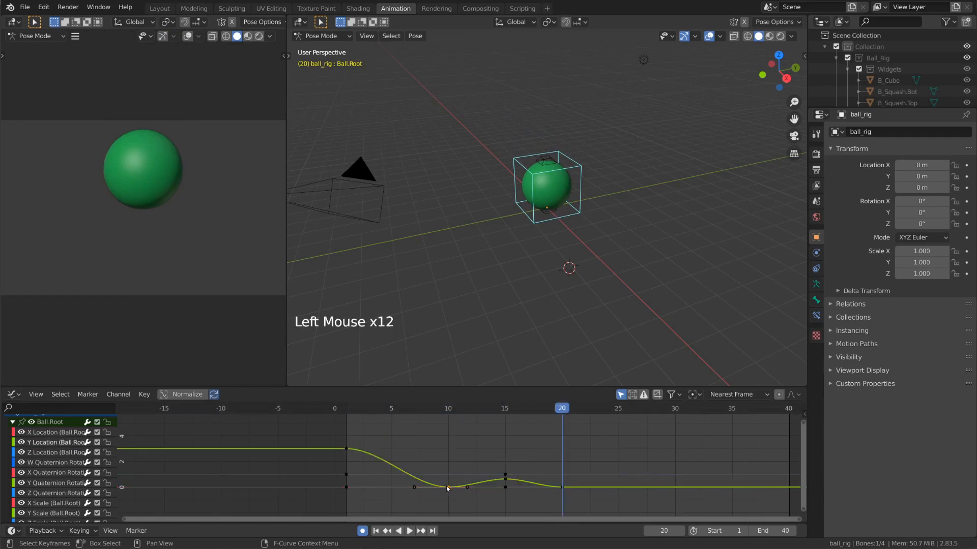
click(346, 450)
click(346, 476)
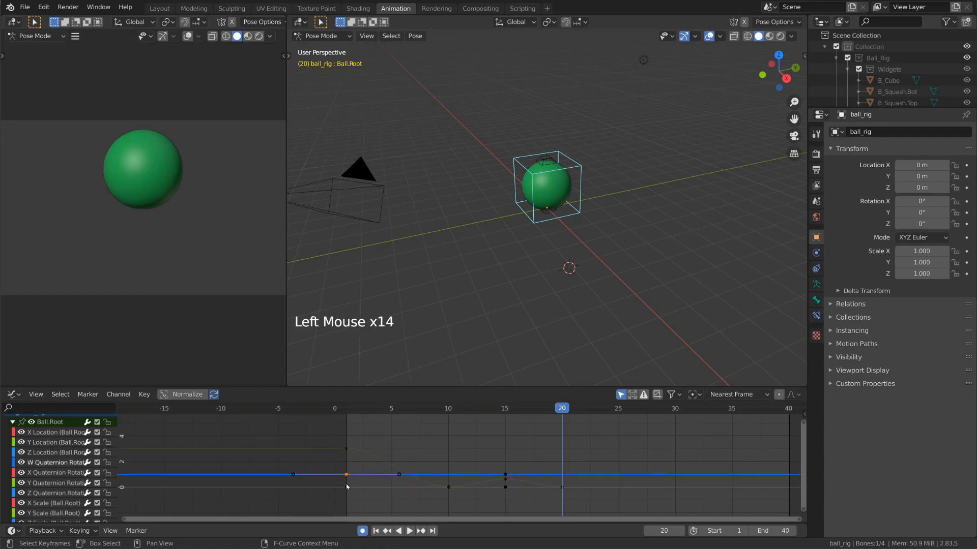
click(347, 485)
click(512, 480)
click(506, 479)
click(507, 487)
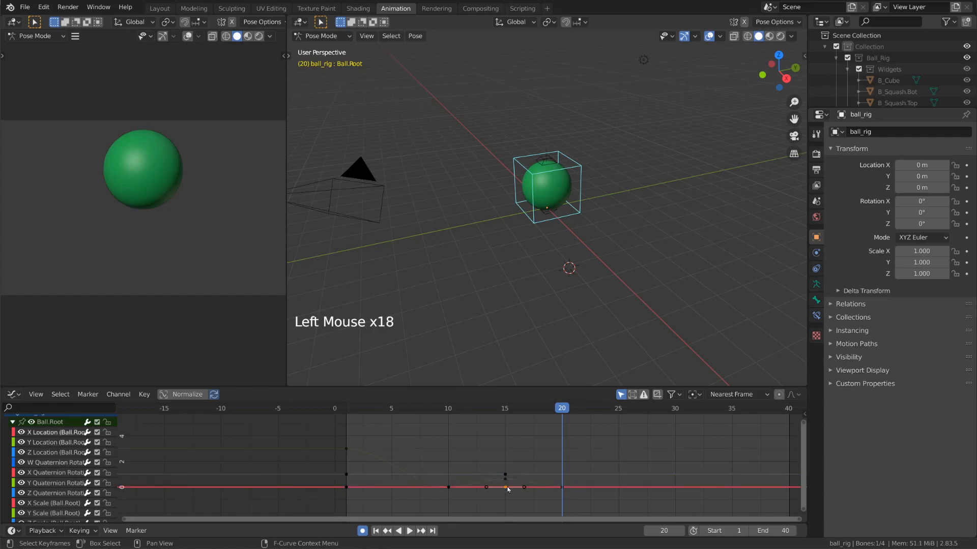
click(560, 488)
triple_click(562, 490)
double_click(564, 490)
click(506, 477)
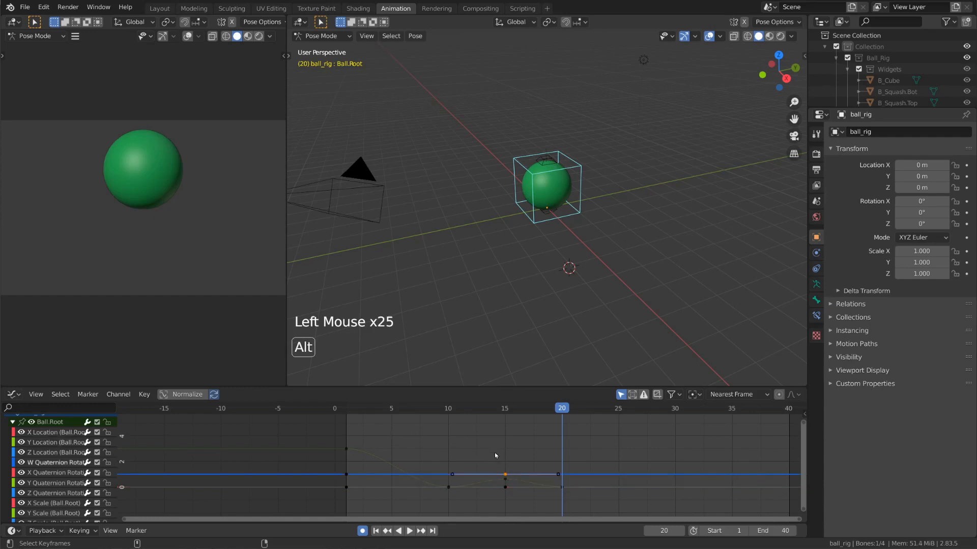
Try selecting whole keyframe columns one at a time, at frames 15, 1, 10 and 20.
alt+click(506, 481)
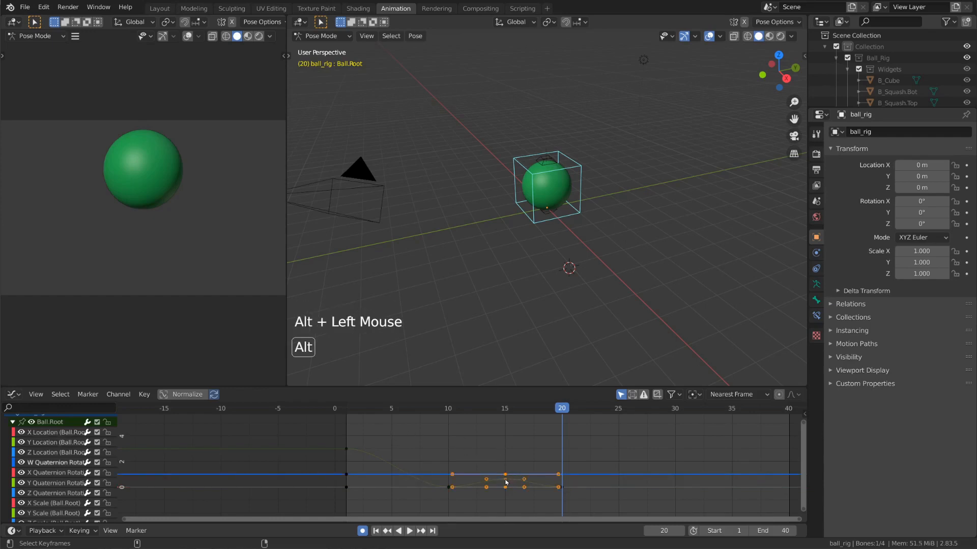
alt+click(346, 450)
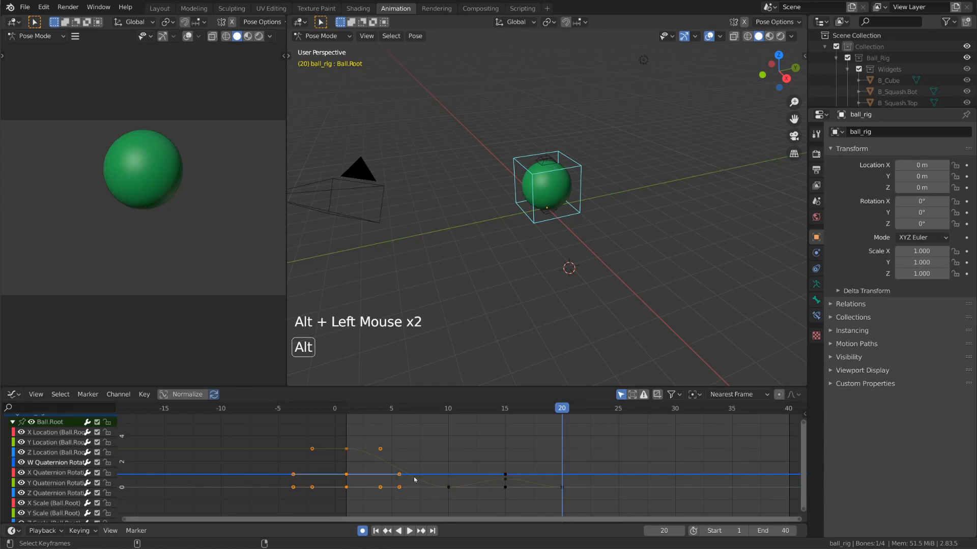
alt+click(449, 488)
alt+click(506, 481)
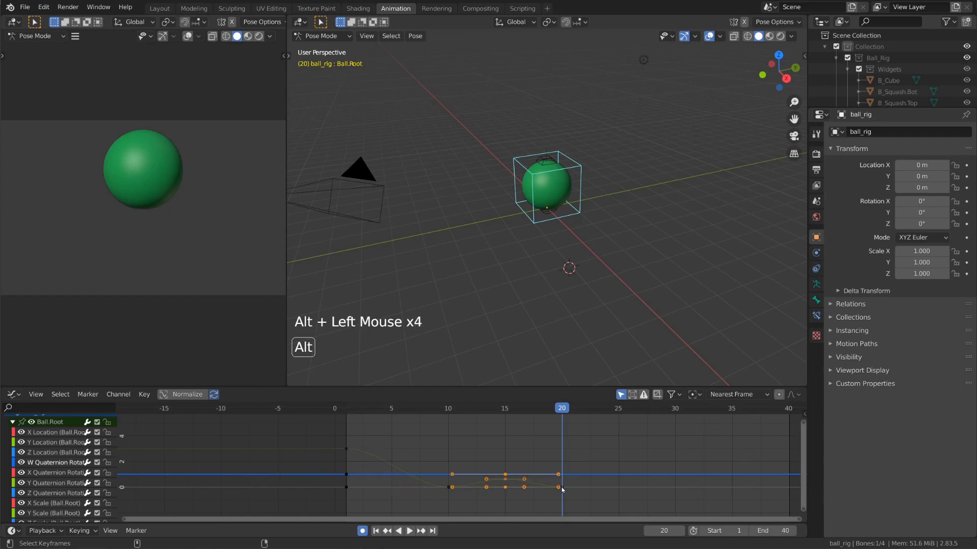
alt+click(562, 490)
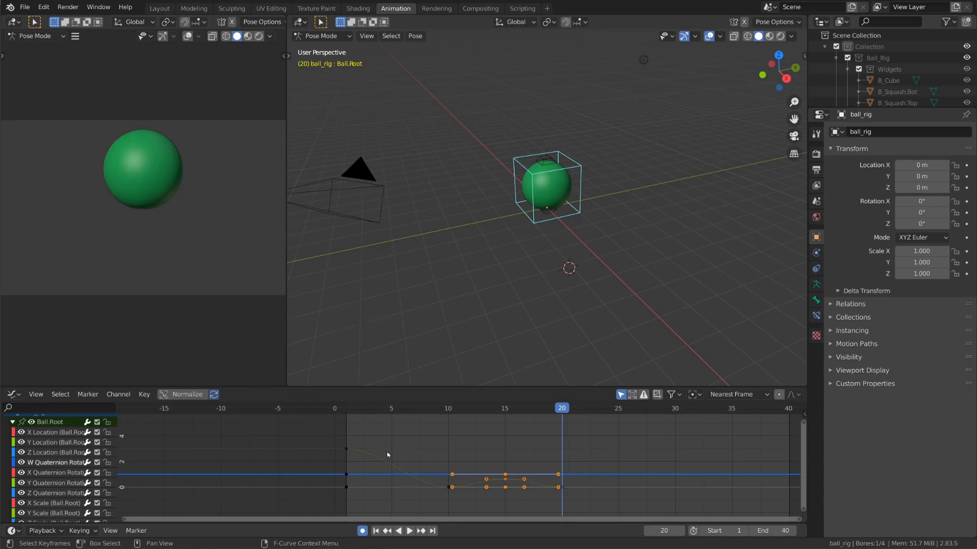
Select all keyframes at frames 10 and 20 together and set their handle type to Vector.
alt+click(448, 488)
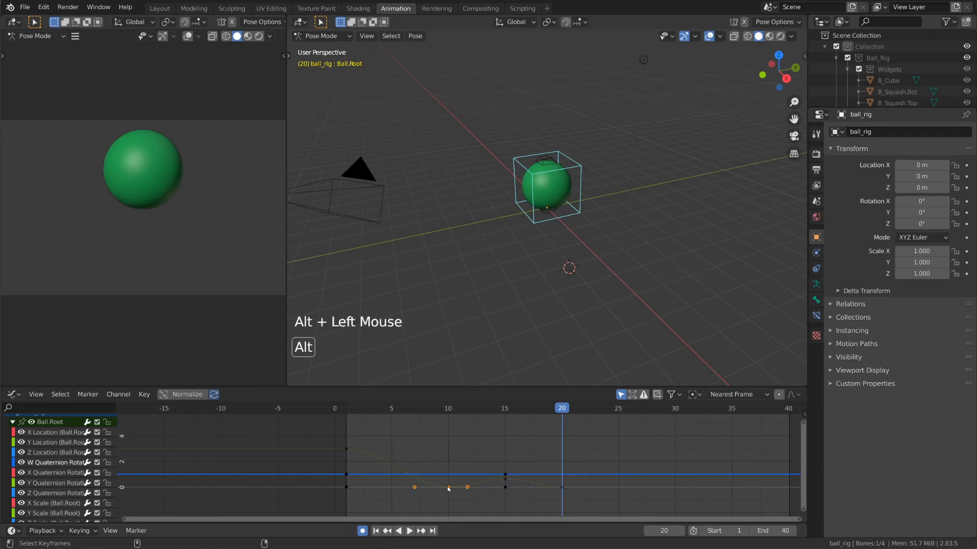
alt+shift+click(562, 487)
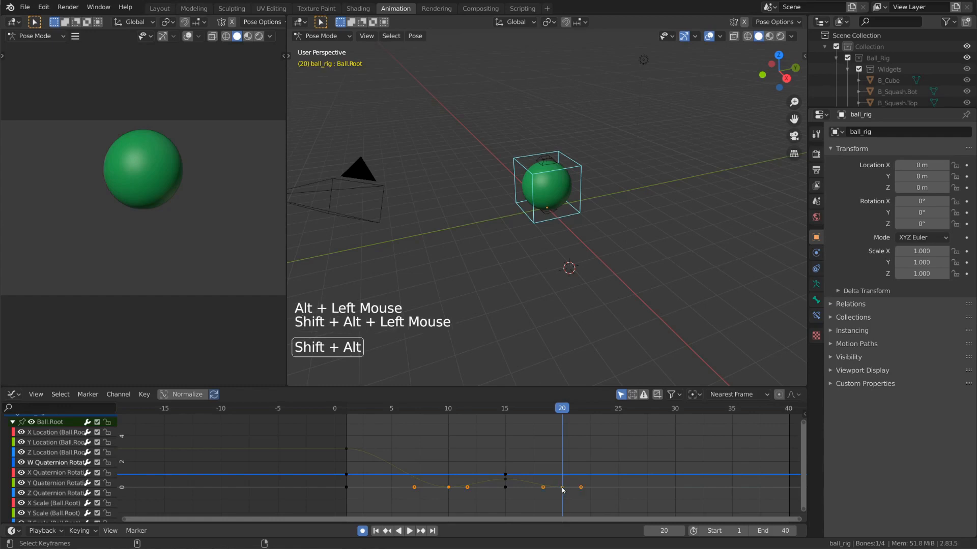
key(v)
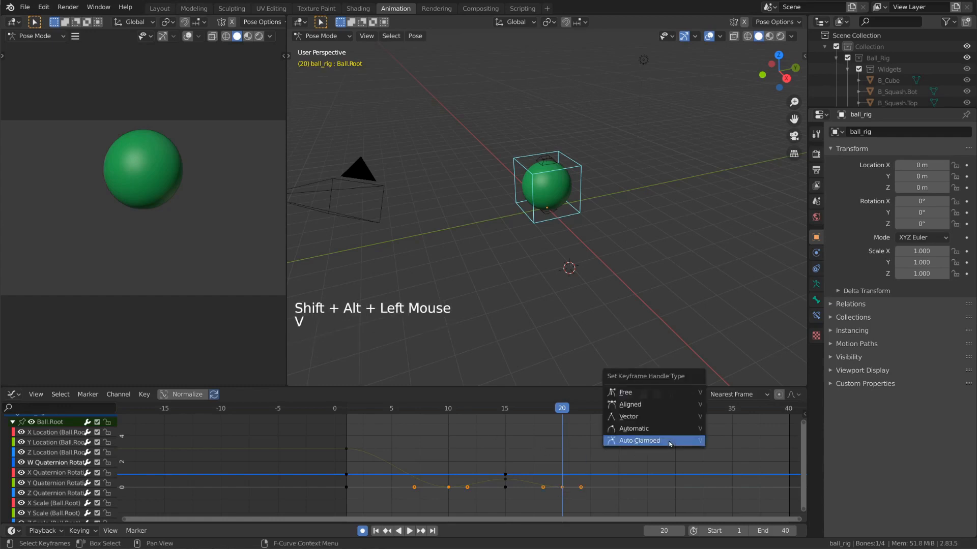
click(667, 421)
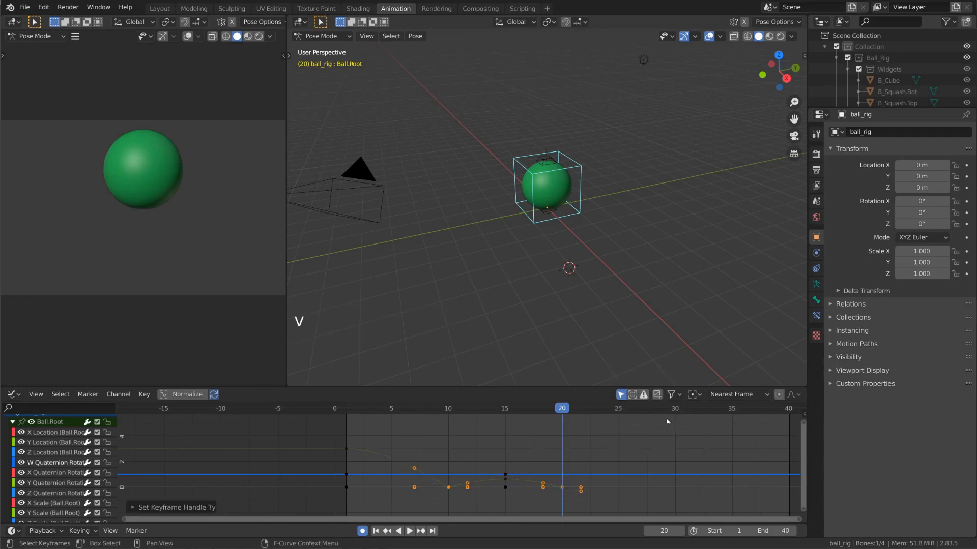
Play back the bounce several times and examine the Y Location curve through its first keyframe.
key(space)
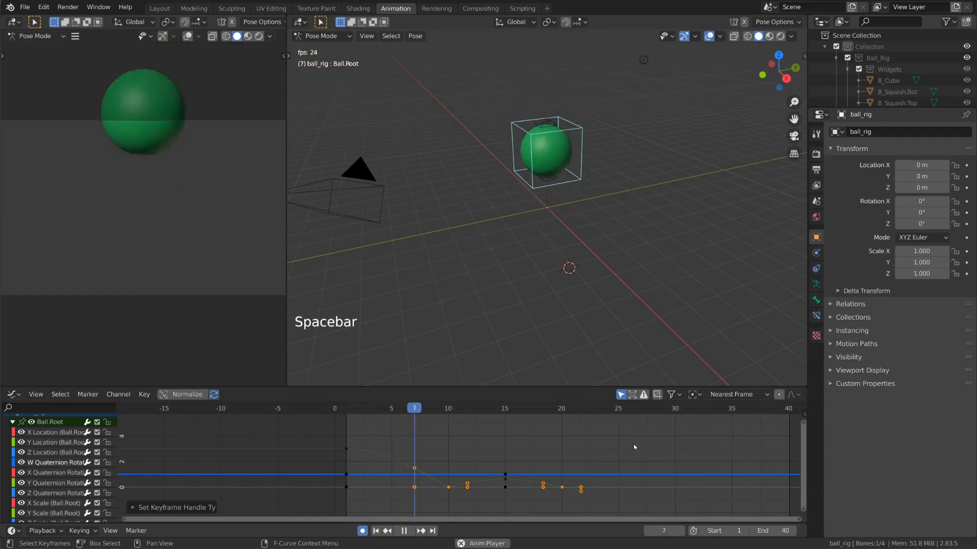
key(space)
click(346, 449)
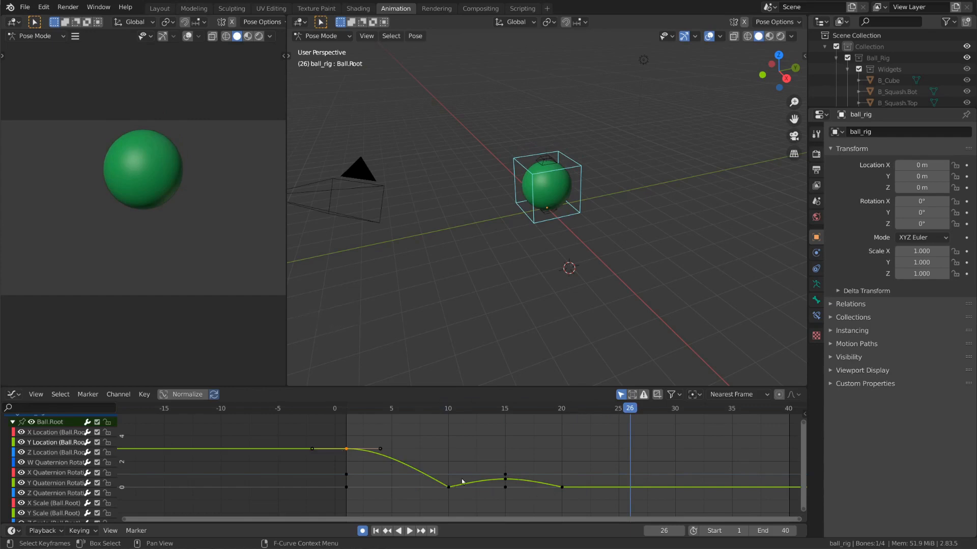
key(space)
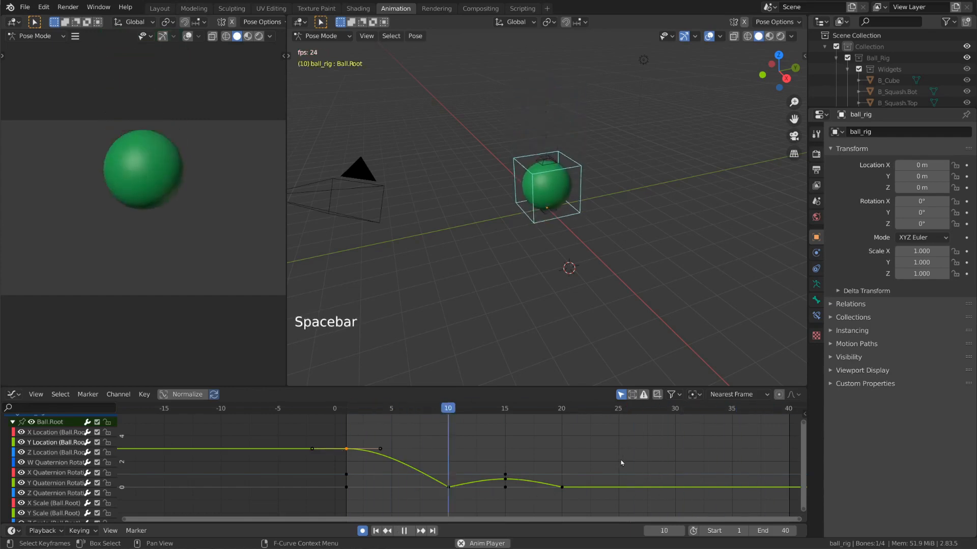
key(space)
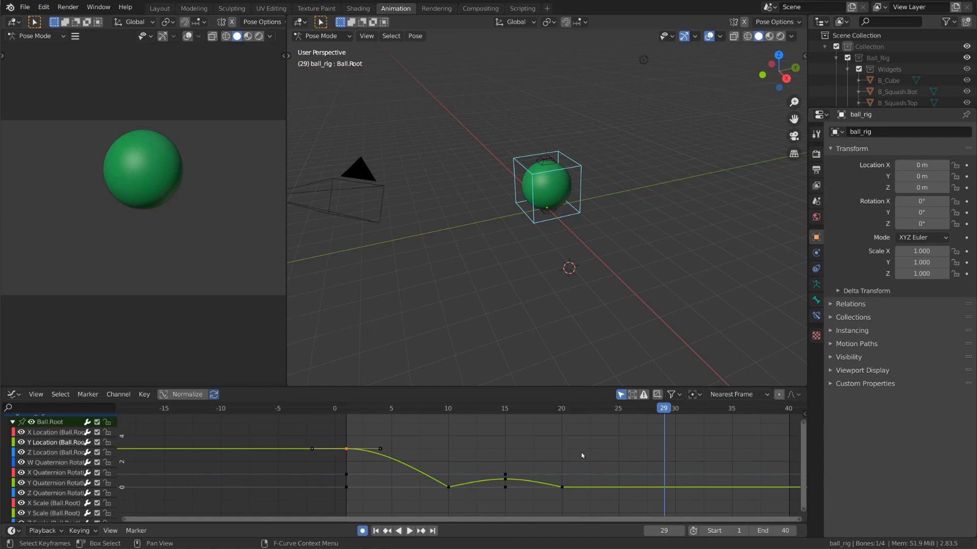
key(space)
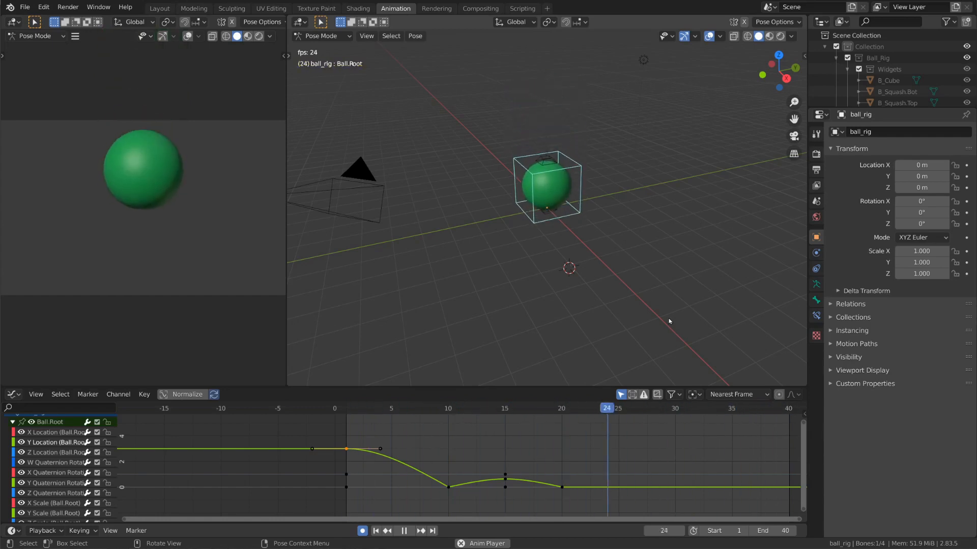
key(space)
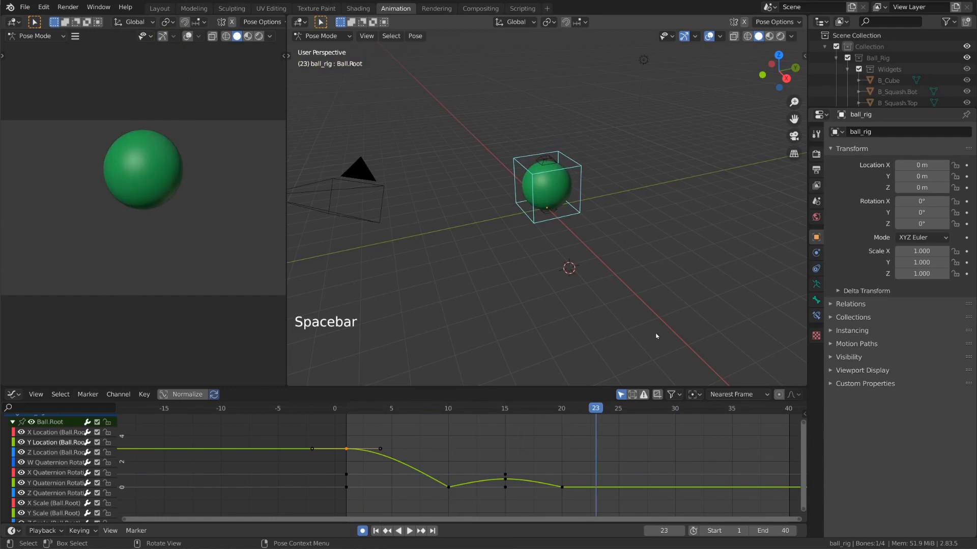
Return to frame 1 and fit all the curves in the Graph Editor.
drag(602, 422, 346, 417)
scroll(408, 447, up, 3)
scroll(408, 447, up, 3)
middle_drag(408, 447, 305, 445)
scroll(475, 455, up, 16)
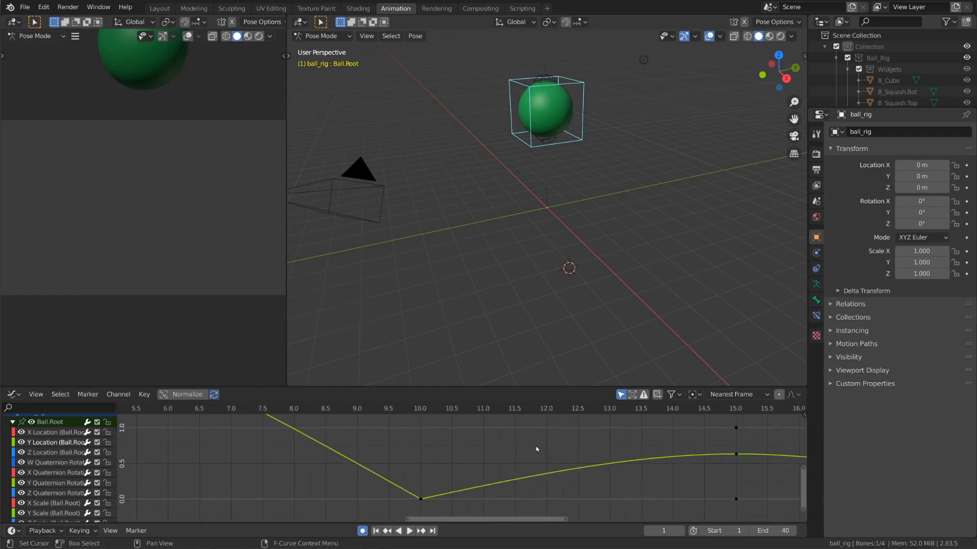
key(Home)
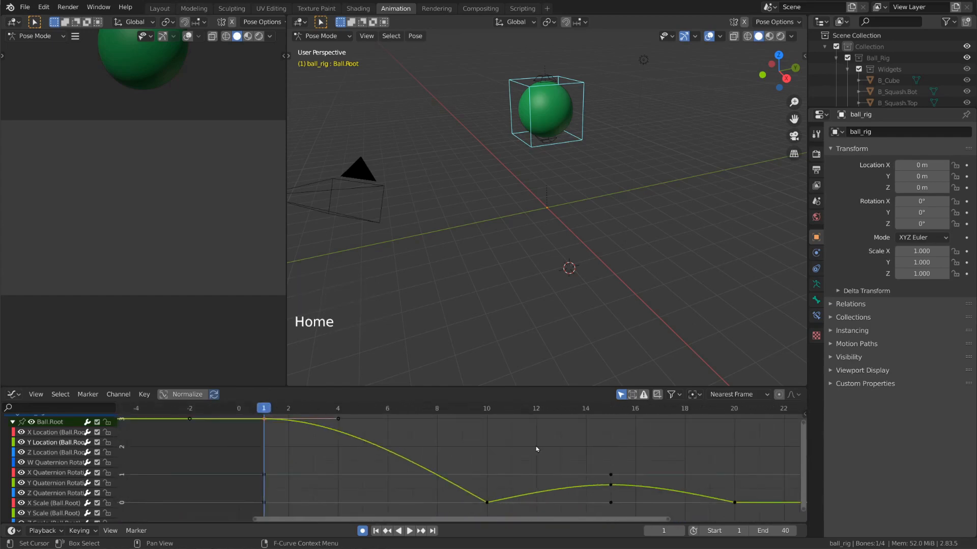
click(36, 394)
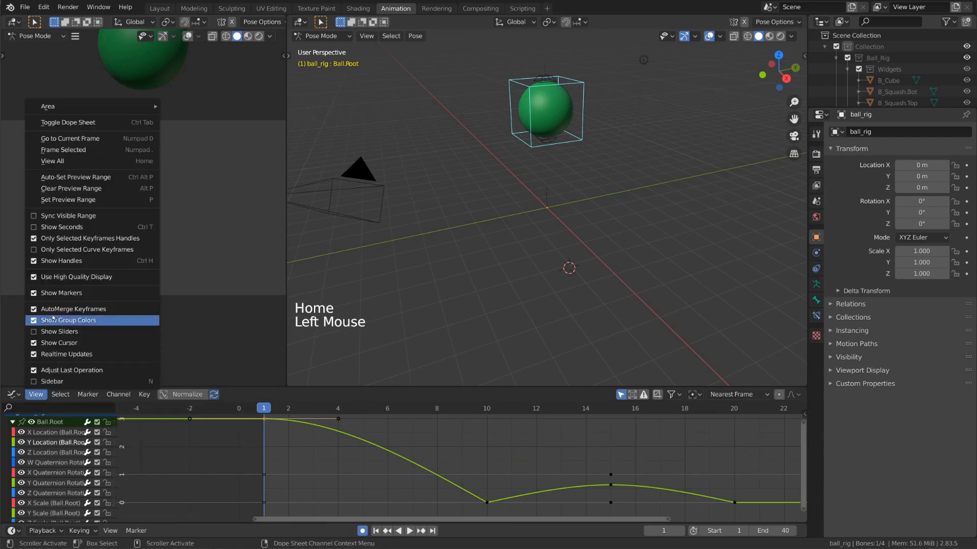
click(90, 177)
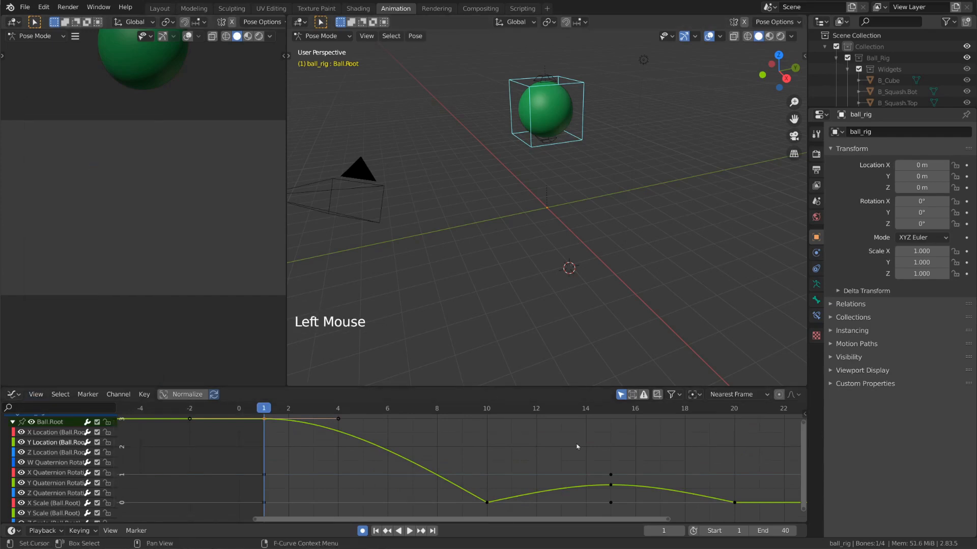
scroll(614, 463, down, 4)
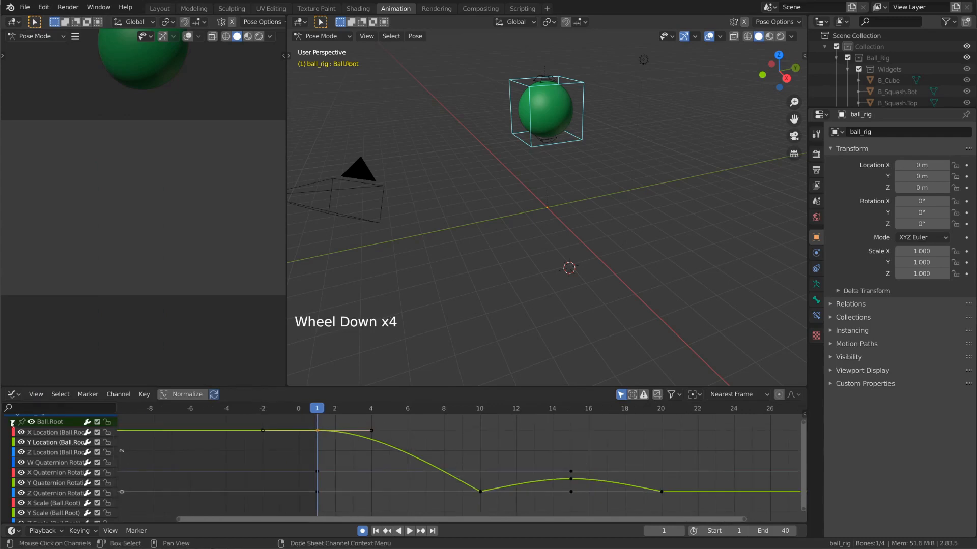
Toggle the Ball.Root group and the ball_rigAction entry closed and open several times, leaving Ball.Root collapsed.
click(12, 423)
scroll(11, 427, up, 2)
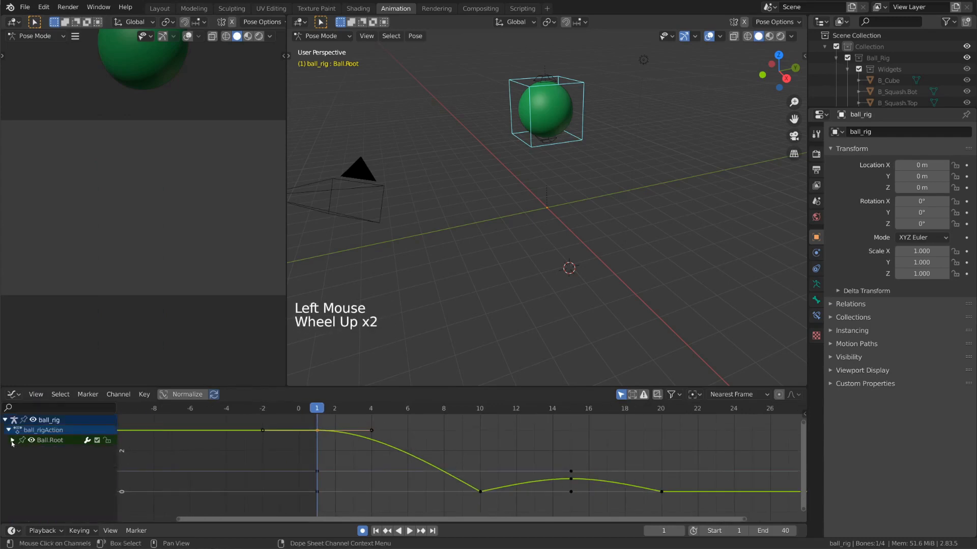
click(12, 440)
click(12, 440)
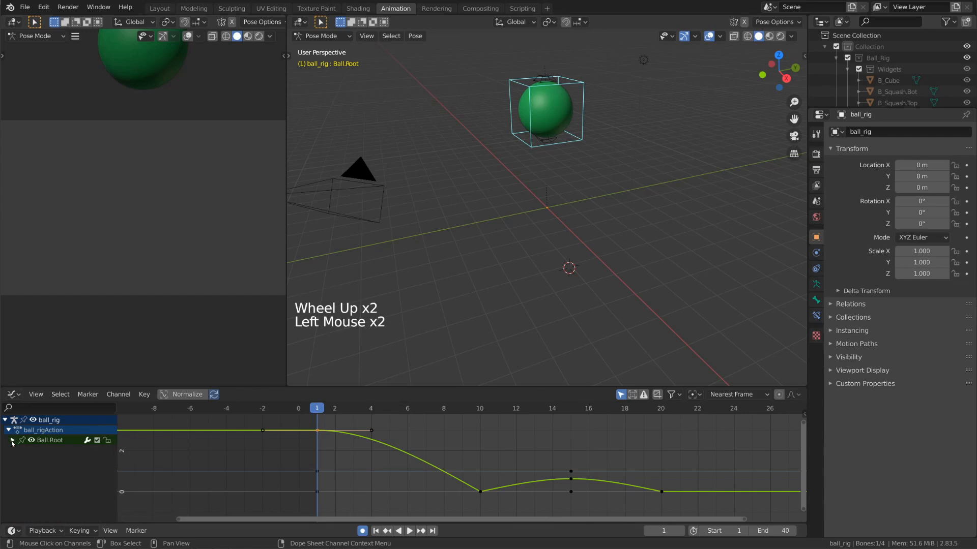
click(12, 441)
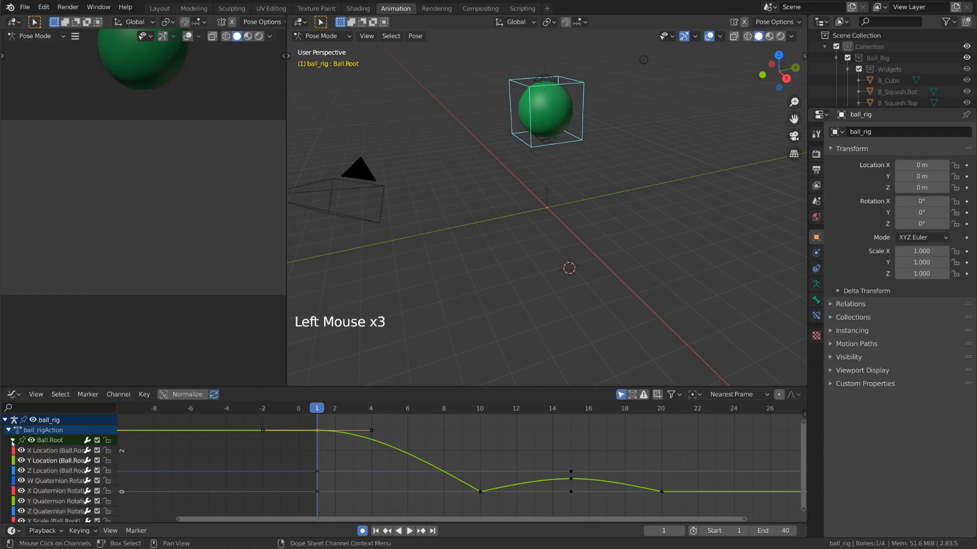
click(11, 441)
click(9, 430)
click(9, 431)
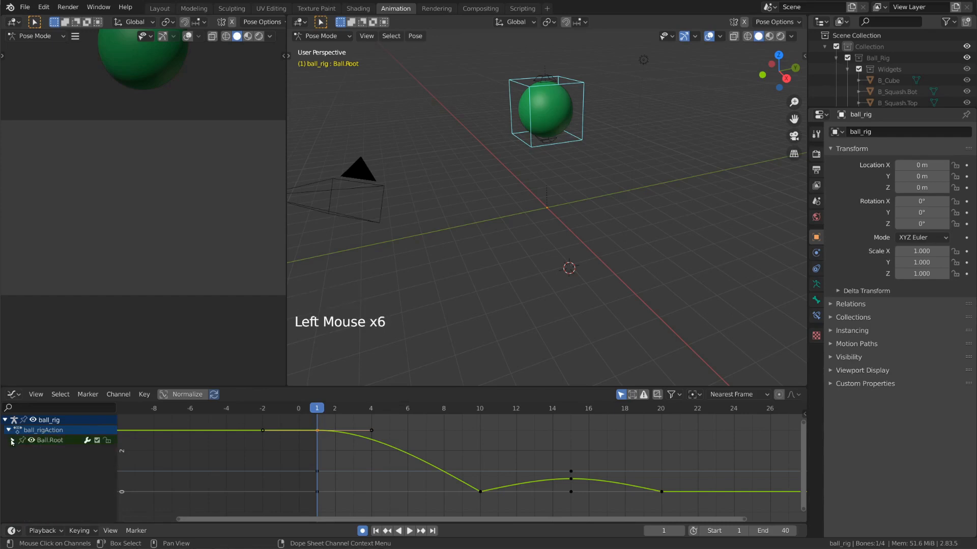
Use Expand Channels and Collapse Channels on the channel list, leaving Ball.Root's transform channels expanded.
key(KP_Add)
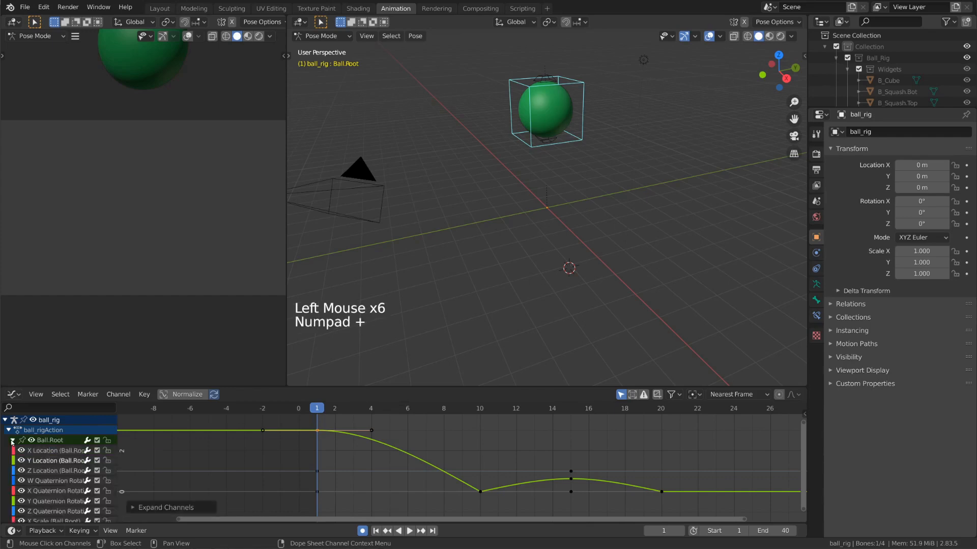
key(KP_Subtract)
key(KP_Add)
key(KP_Add)
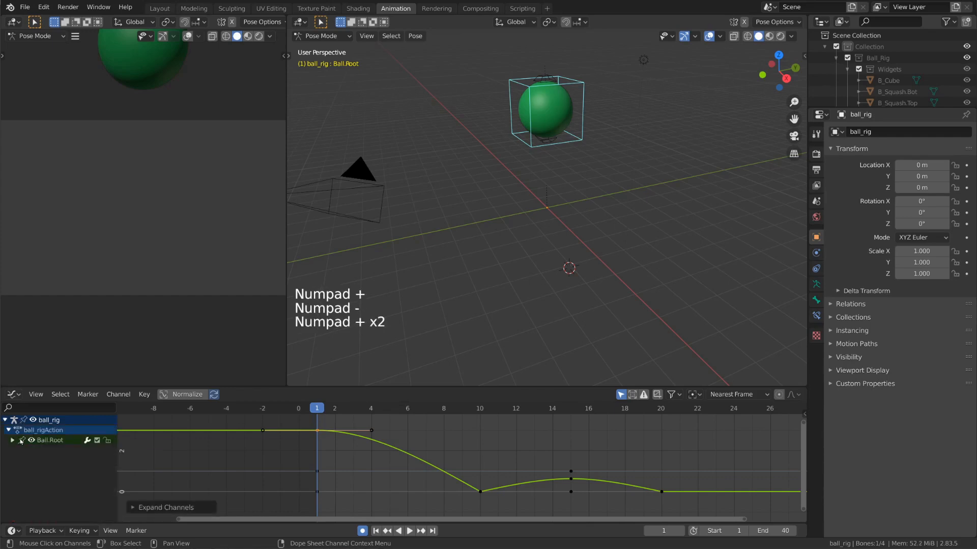
key(KP_Add)
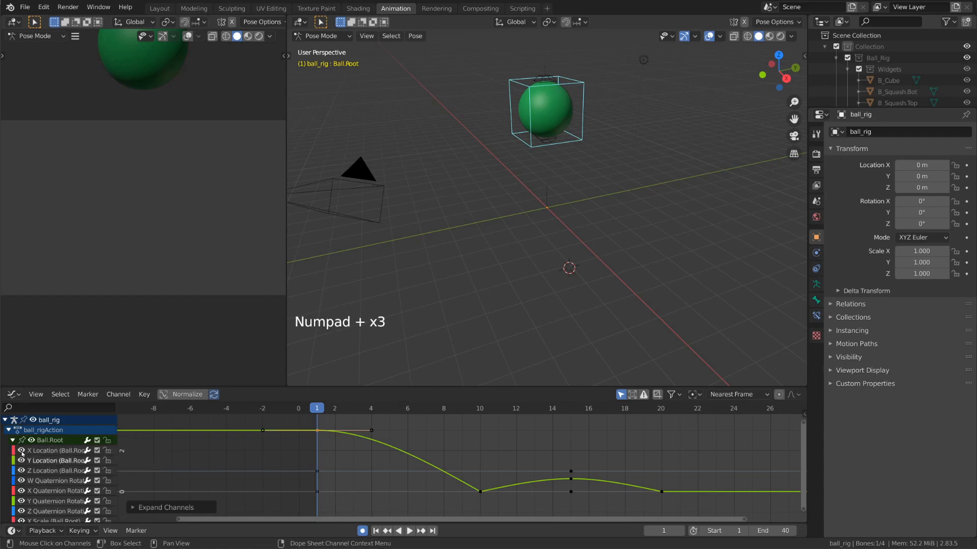
Select the X, Y and Z Location channels one after another, and return to X Location.
click(54, 451)
click(51, 461)
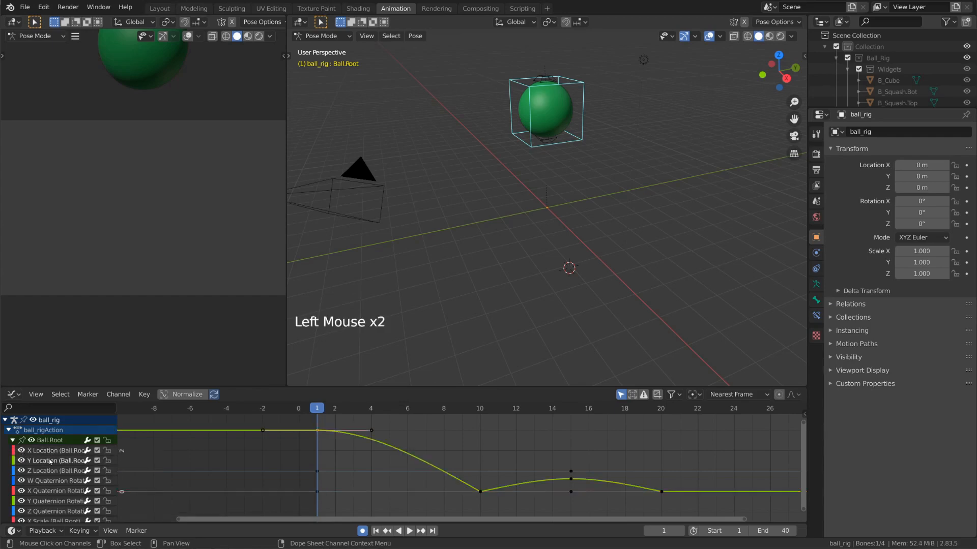
click(48, 472)
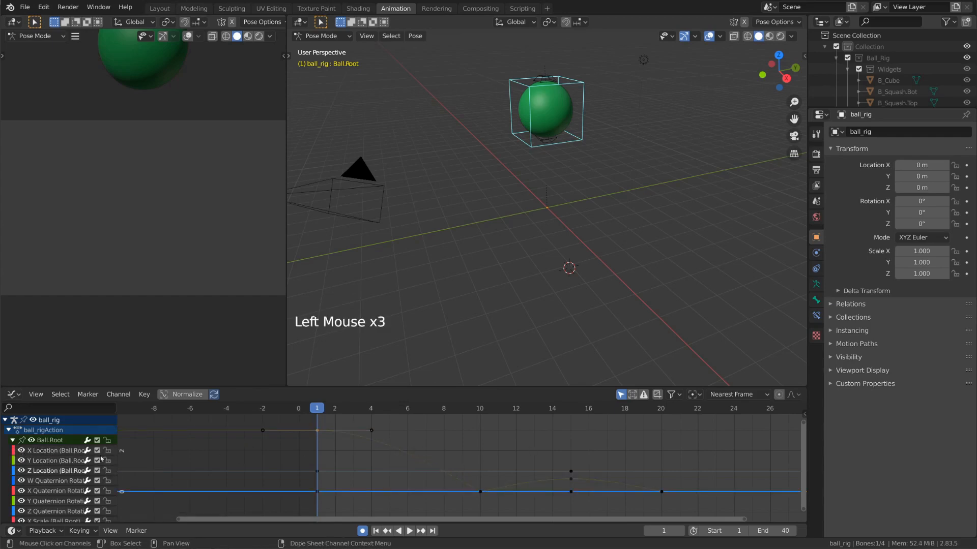
click(60, 453)
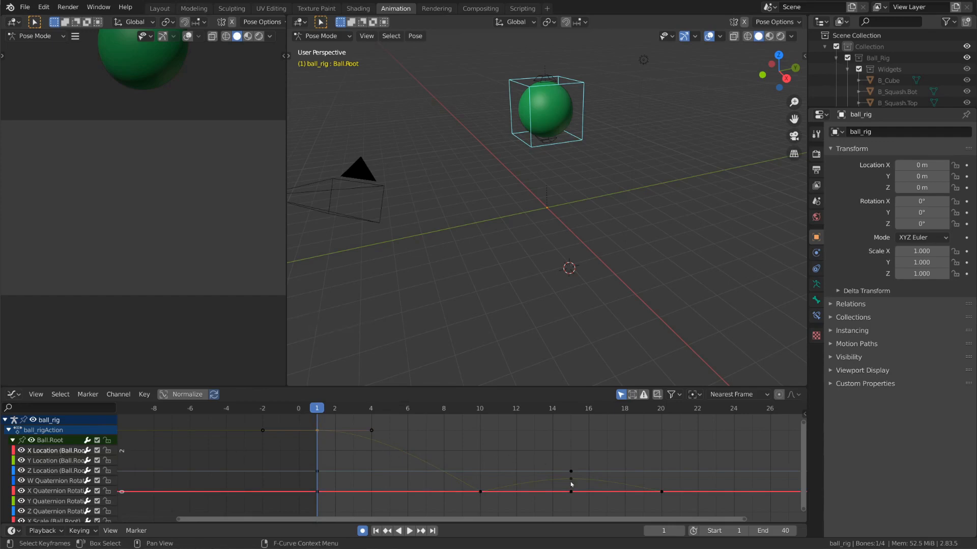
Select the Y Location curve's keyframes one at a time, at frames 1, 10, 15 and 20.
scroll(622, 482, down, 3)
middle_drag(622, 482, 535, 467)
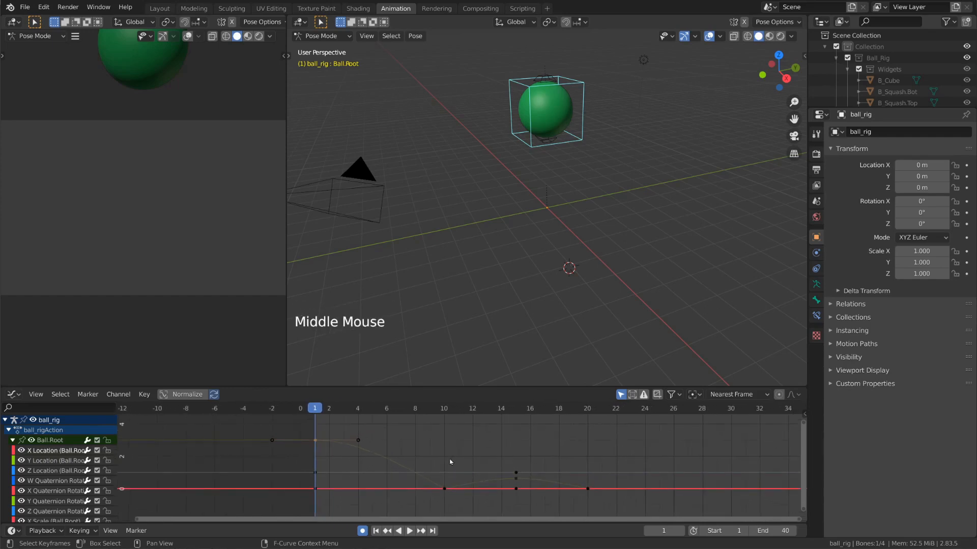
click(318, 443)
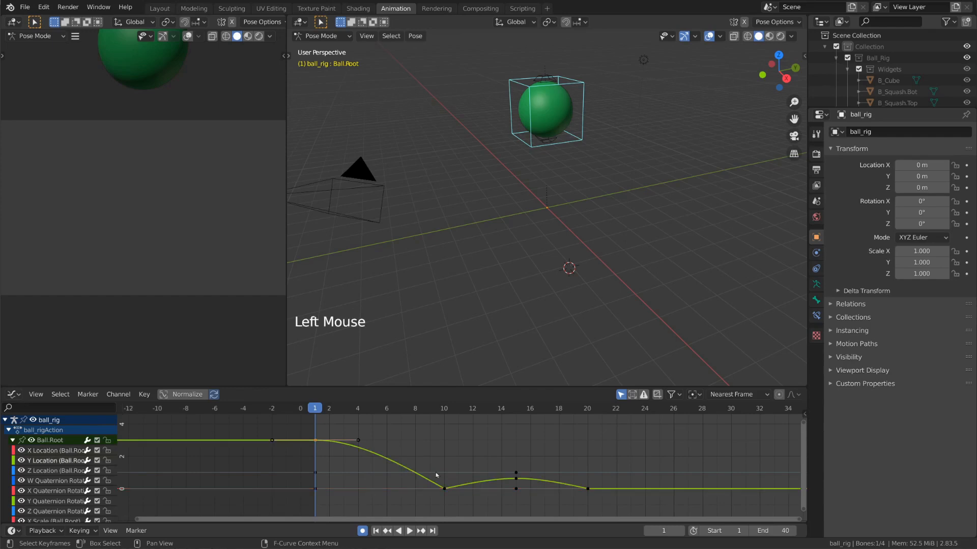
click(445, 488)
click(445, 488)
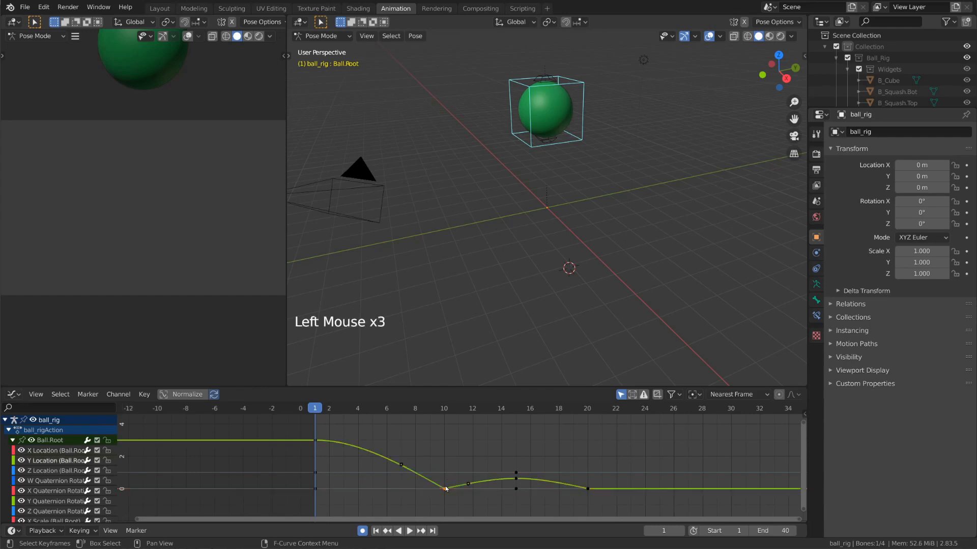
click(515, 480)
click(590, 491)
click(588, 490)
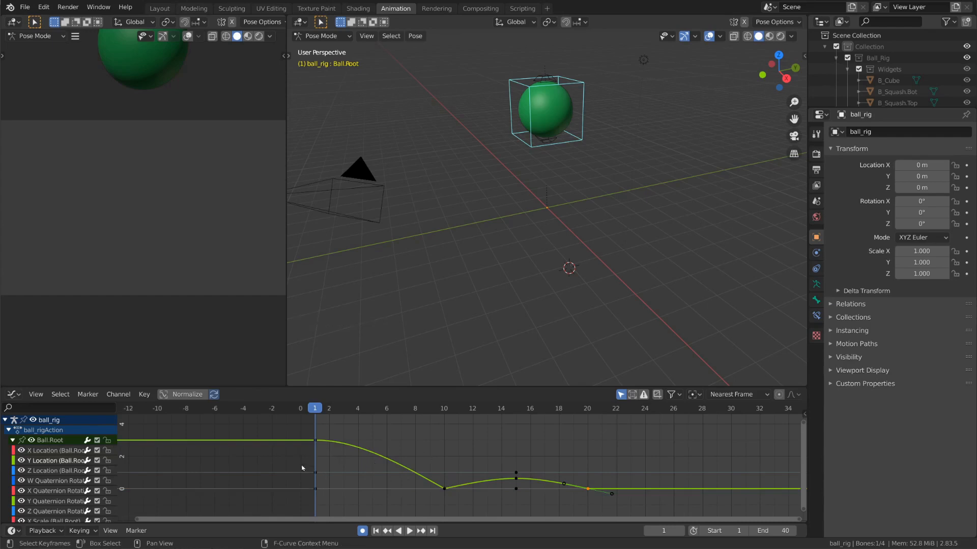
Step through the channels individually from X Location to Y Quaternion Rotation to compare their curves.
click(64, 455)
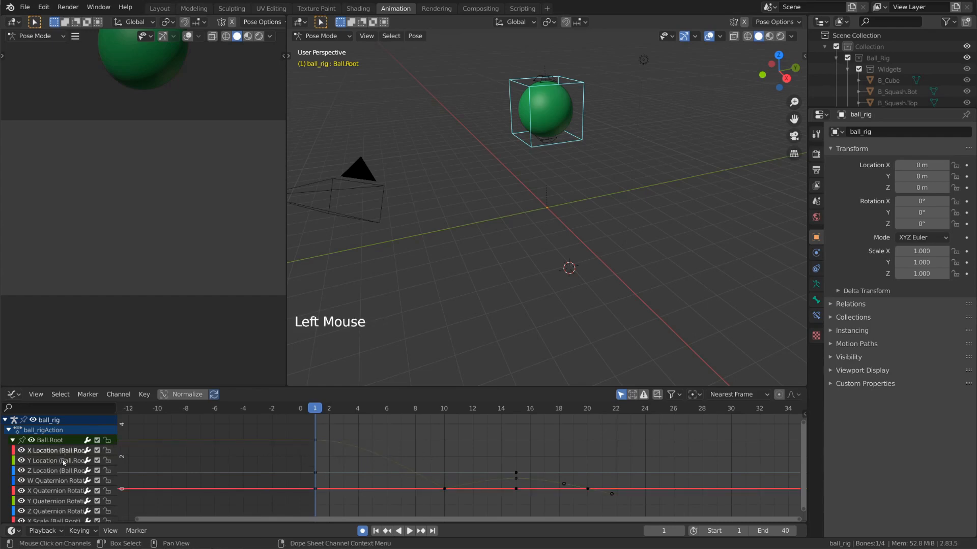
click(64, 462)
click(61, 472)
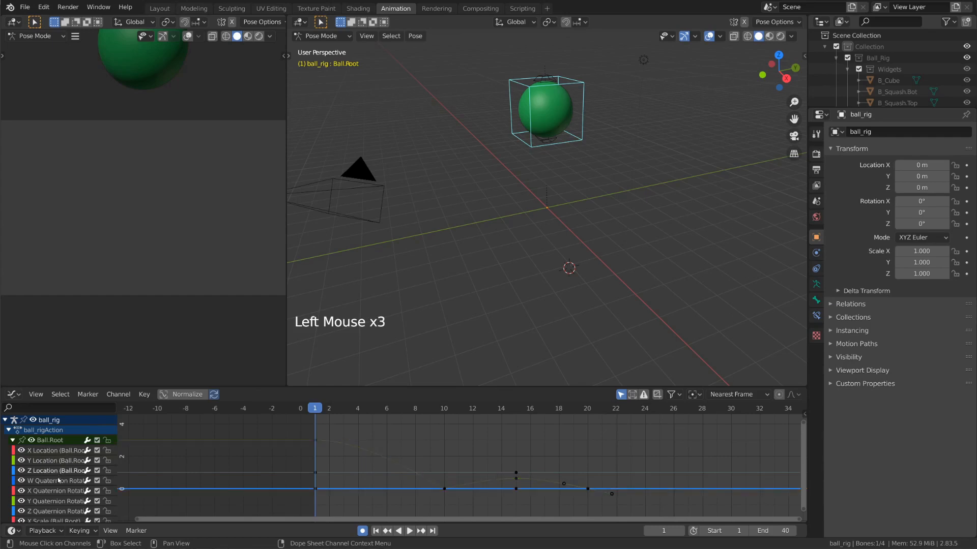
click(59, 481)
click(58, 491)
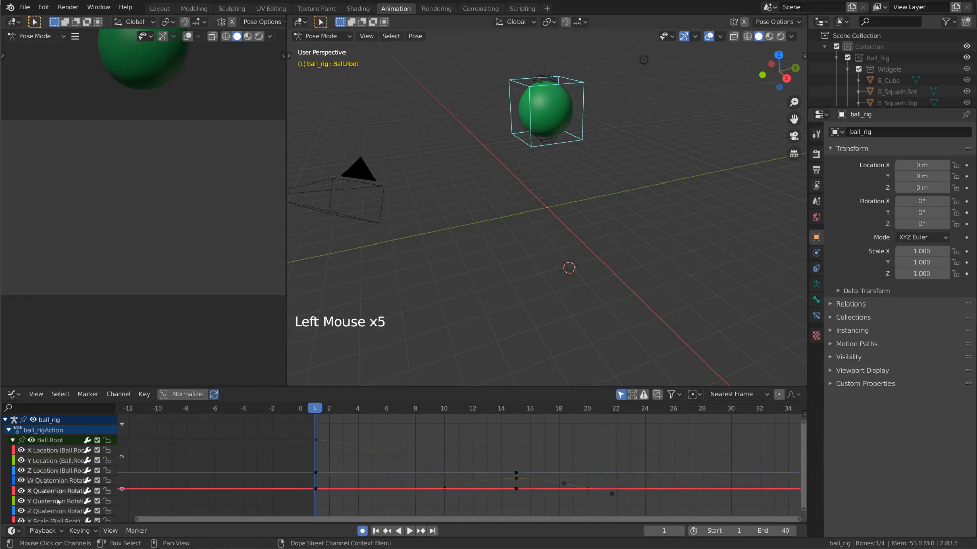
click(58, 501)
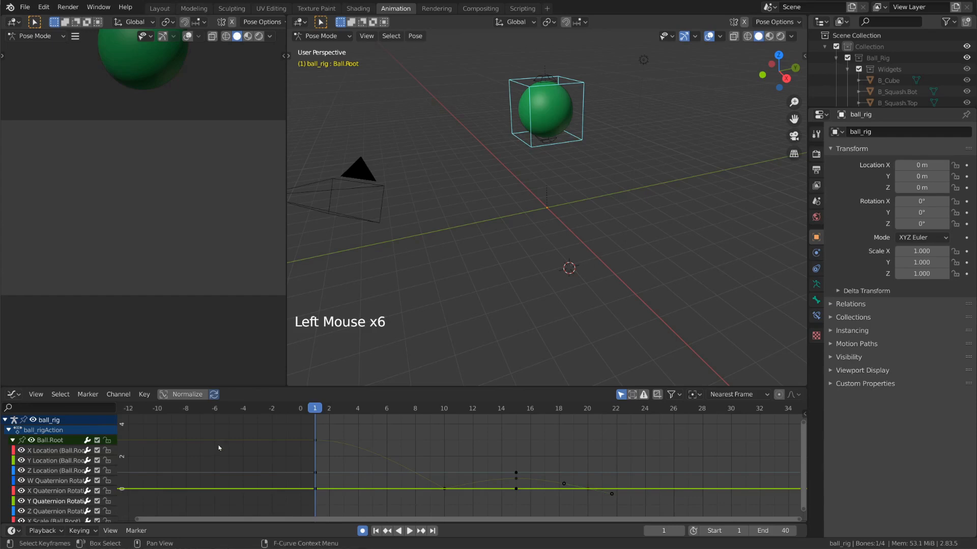
Select the Y Location channel and hide all unselected curves.
click(41, 461)
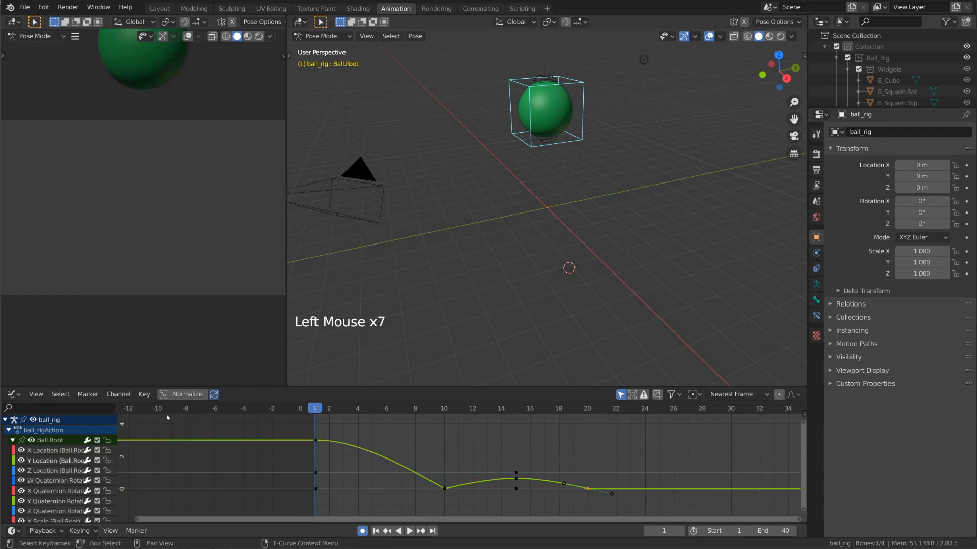
click(118, 394)
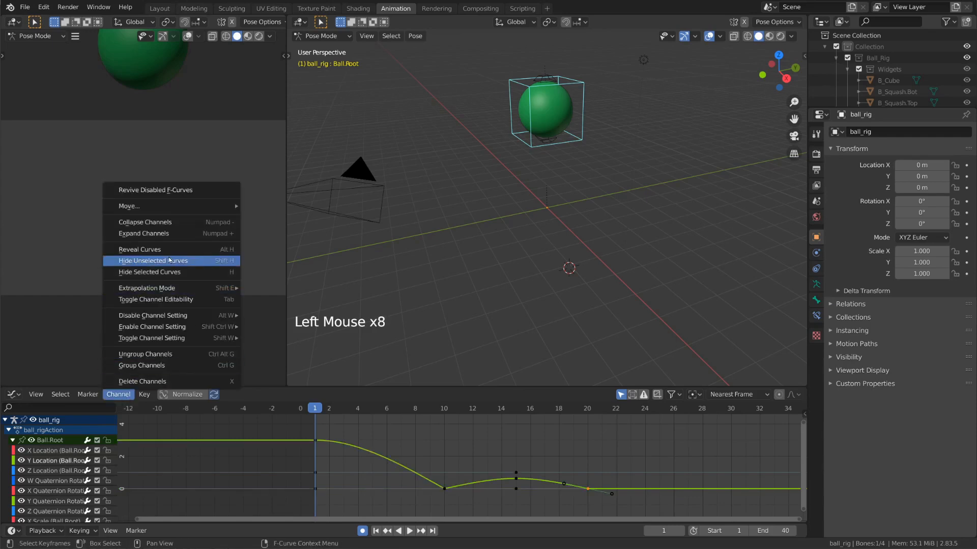
click(216, 261)
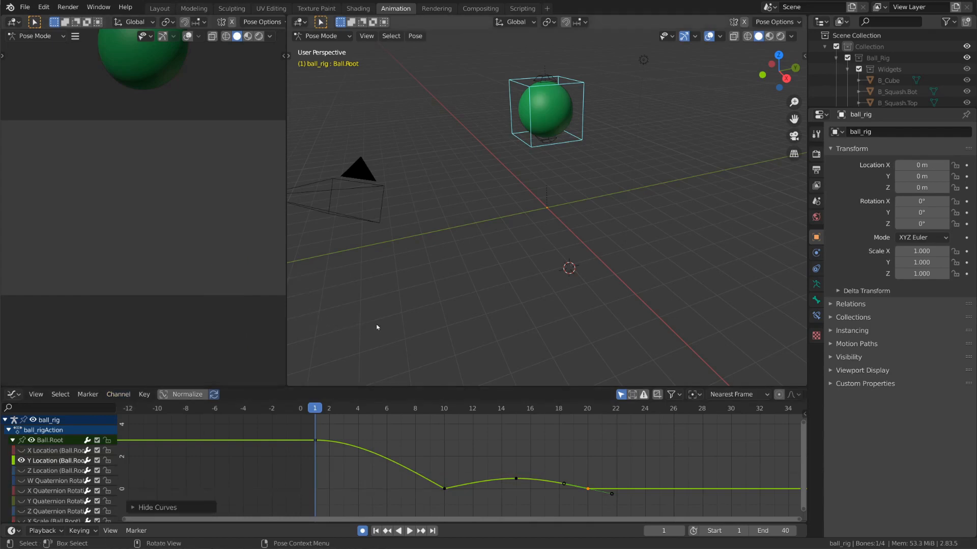
key(shift+h)
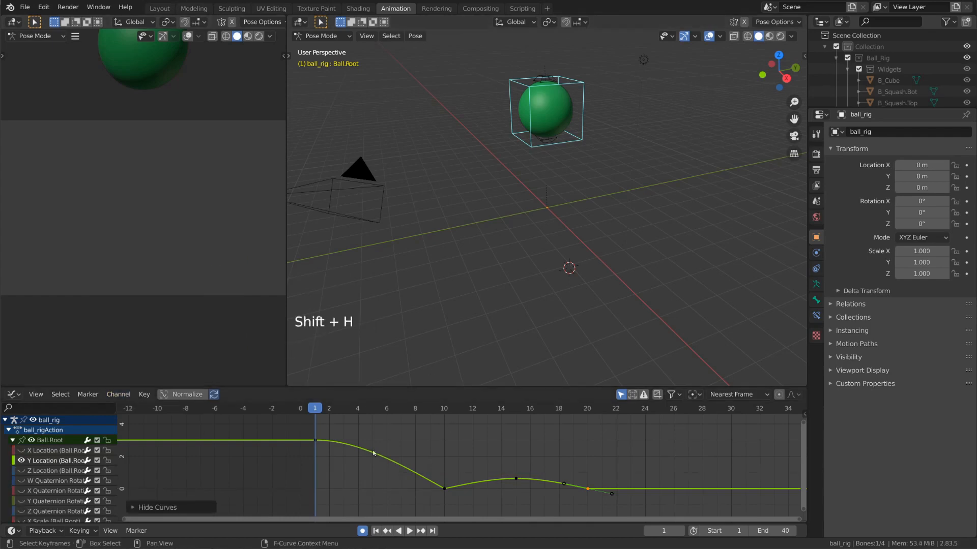
Reveal all the hidden curves of the Ball.Root bone.
scroll(633, 457, down, 8)
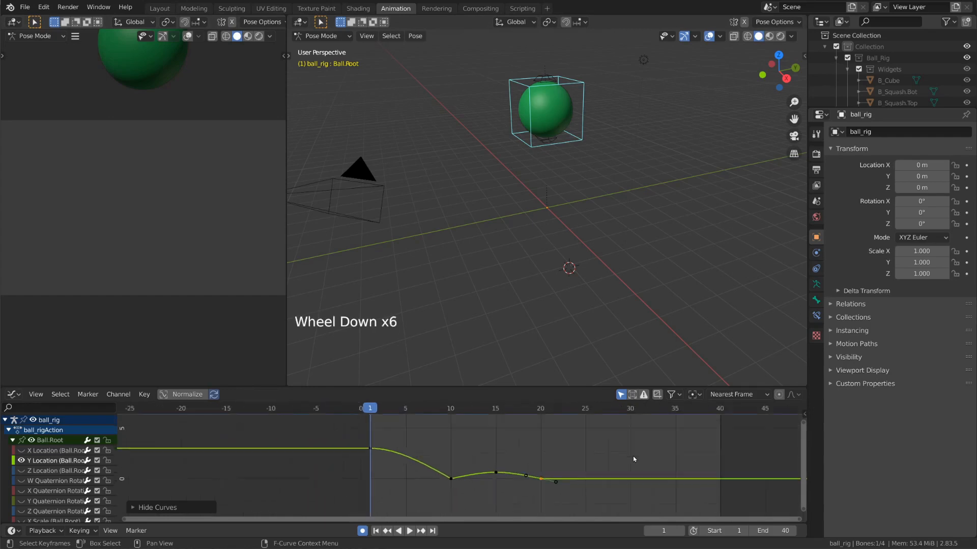
scroll(633, 459, up, 4)
scroll(633, 459, up, 4)
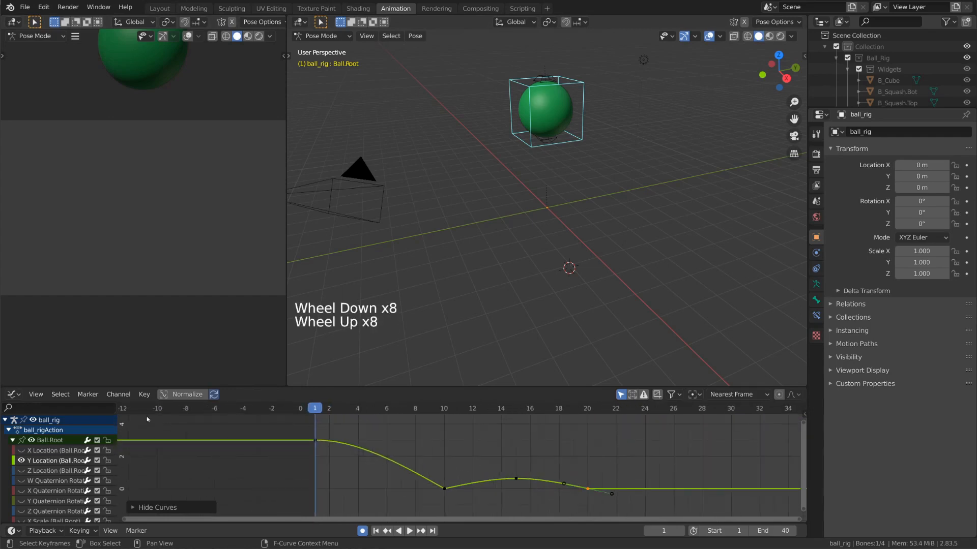
click(118, 394)
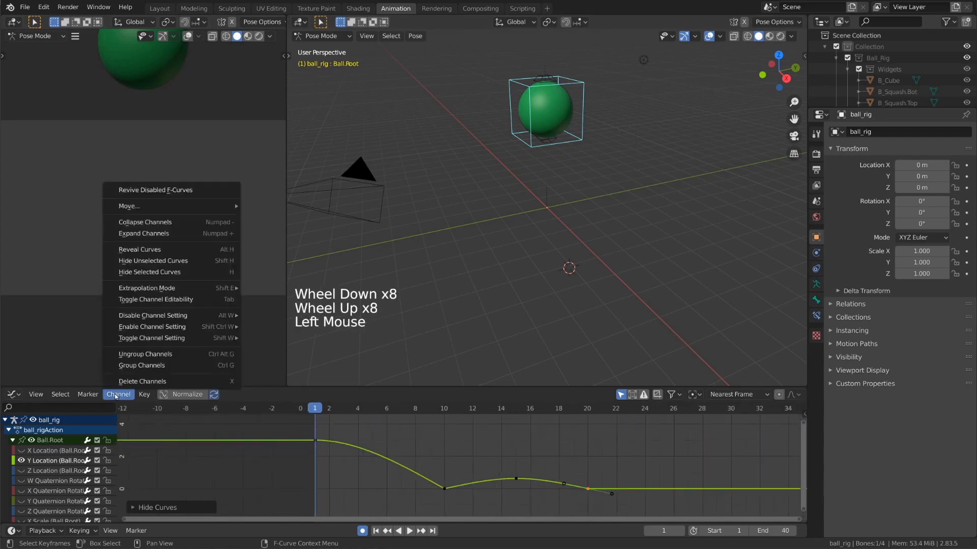
click(161, 251)
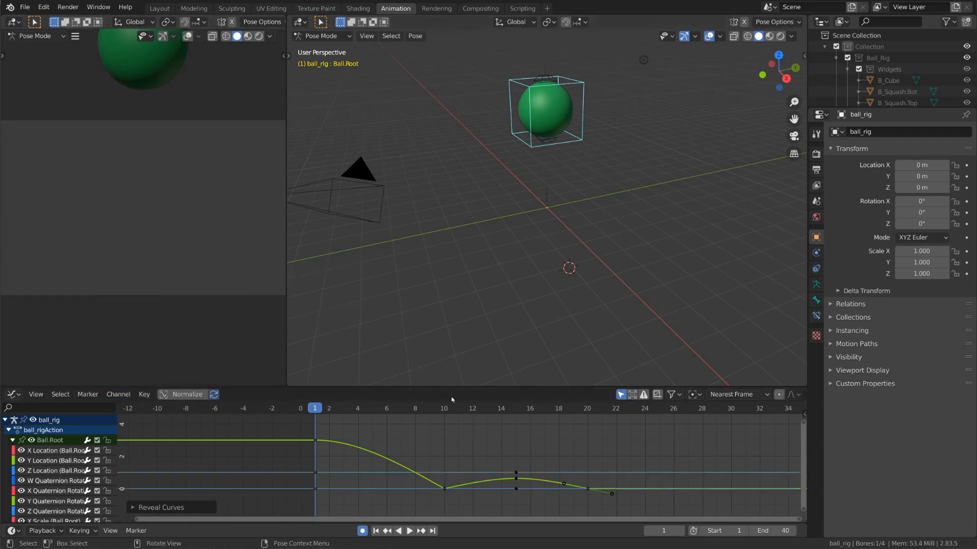
key(alt+h)
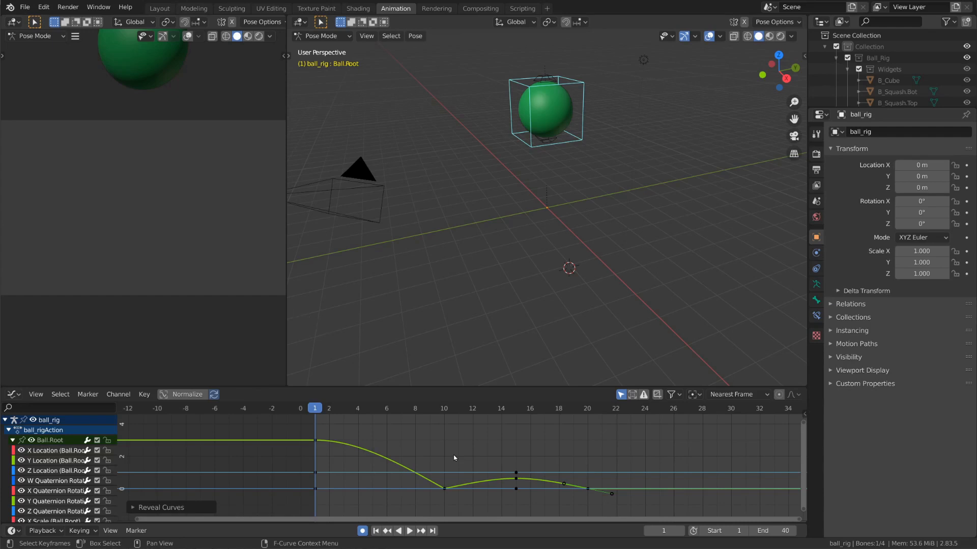
Select the X, Y and Z Location channels together and hide all other curves.
click(61, 451)
shift+click(61, 461)
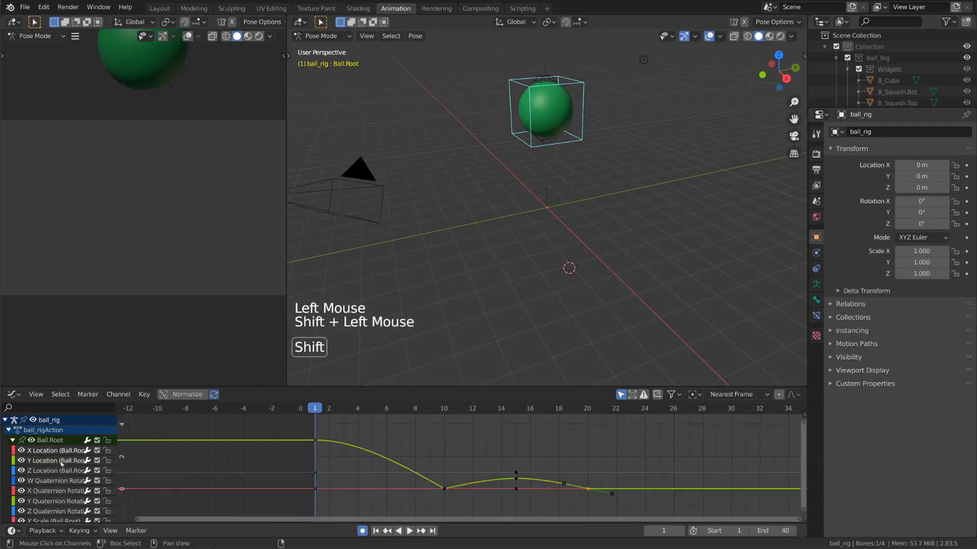
shift+click(57, 471)
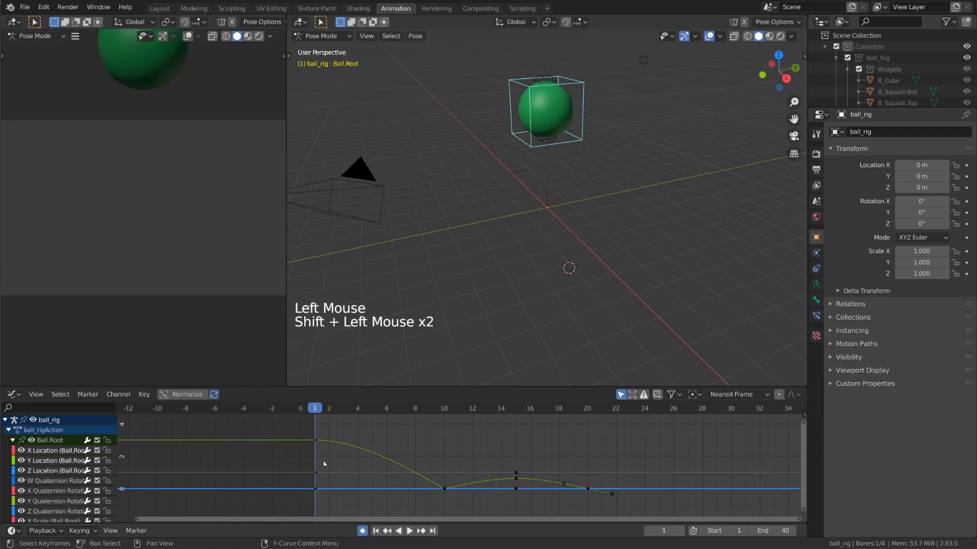
key(shift+h)
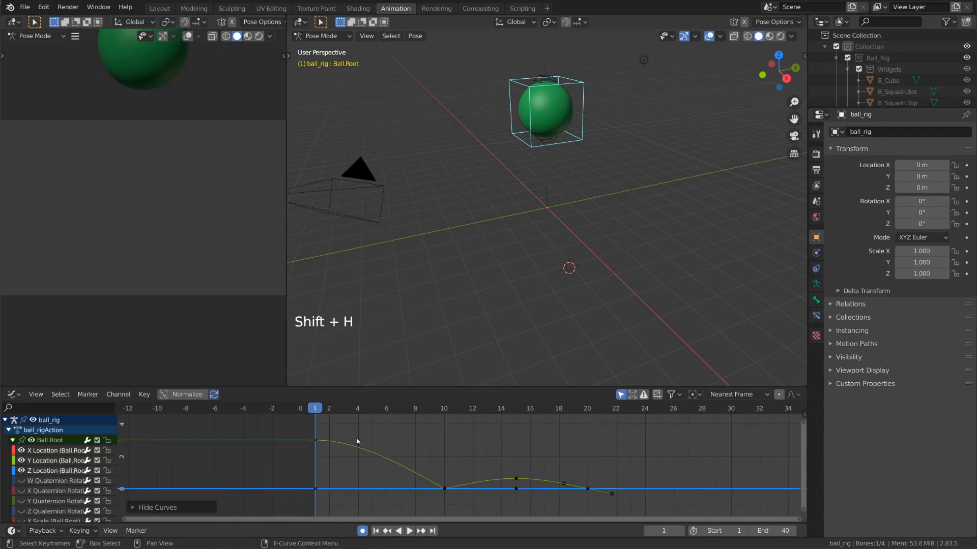
Select the Y Location keyframe at frame 1, switch to the X Location channel and return to Y Location.
click(316, 441)
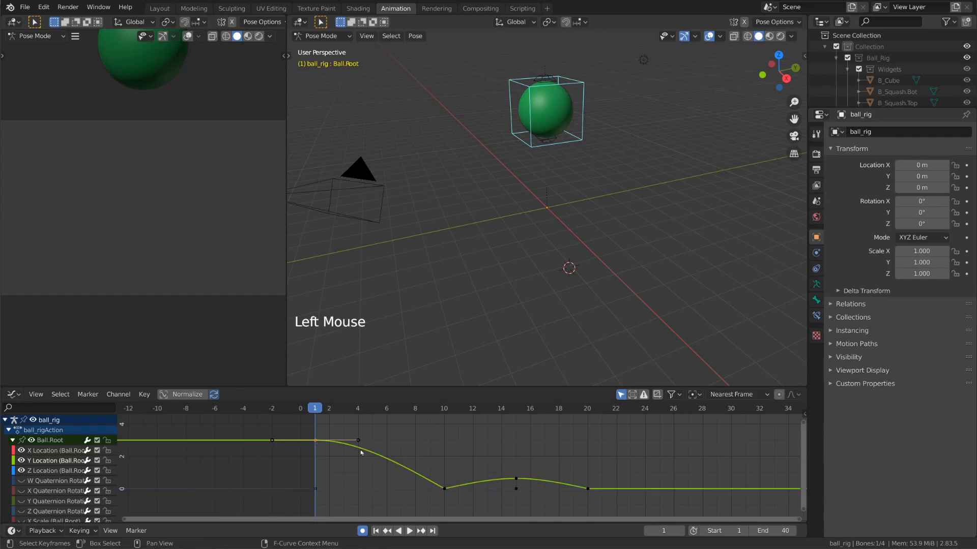
click(65, 451)
click(65, 461)
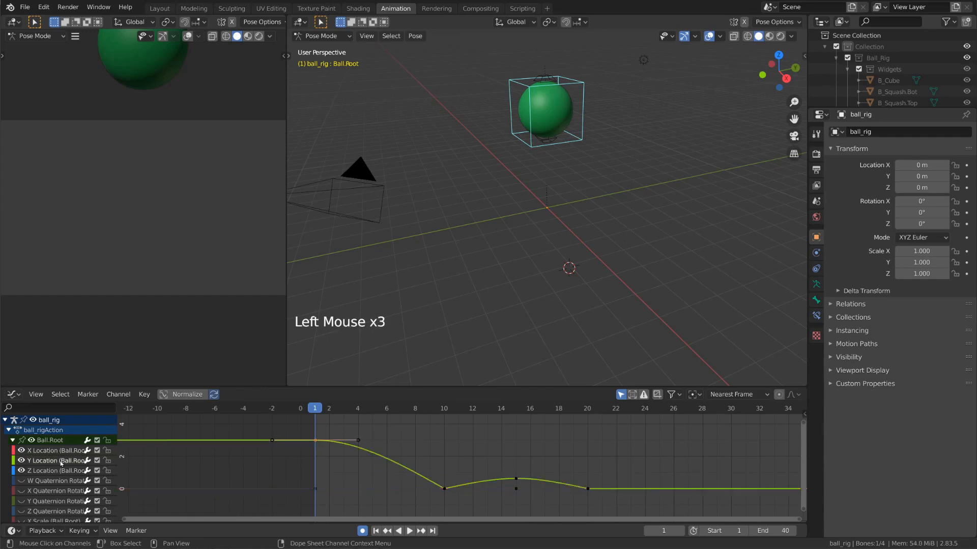
Switch the active curve between the Z, Y and X Location channels of the Ball.Root bone.
click(60, 471)
click(60, 461)
click(64, 452)
click(189, 445)
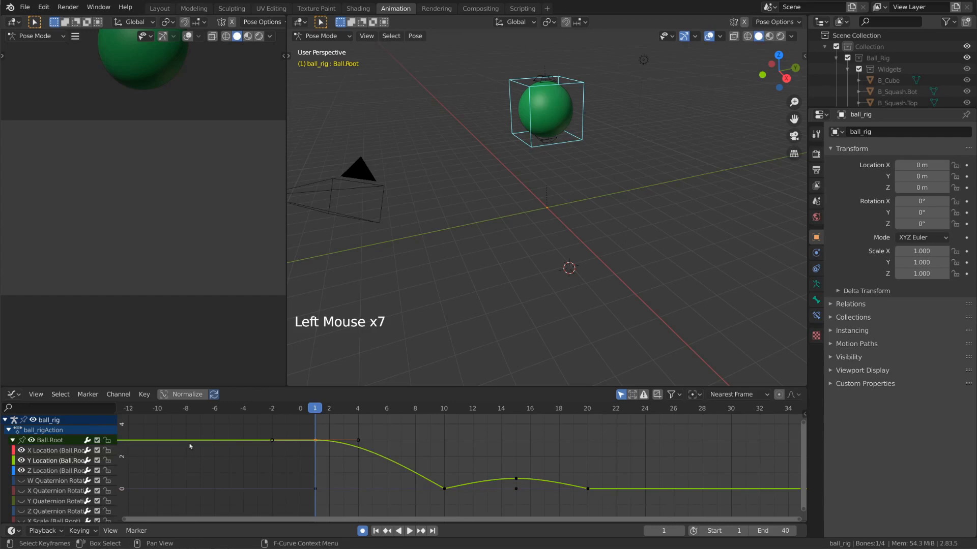
Select the Y Location keyframes at frames 15, 20 and 1 together.
click(311, 443)
click(402, 469)
click(517, 479)
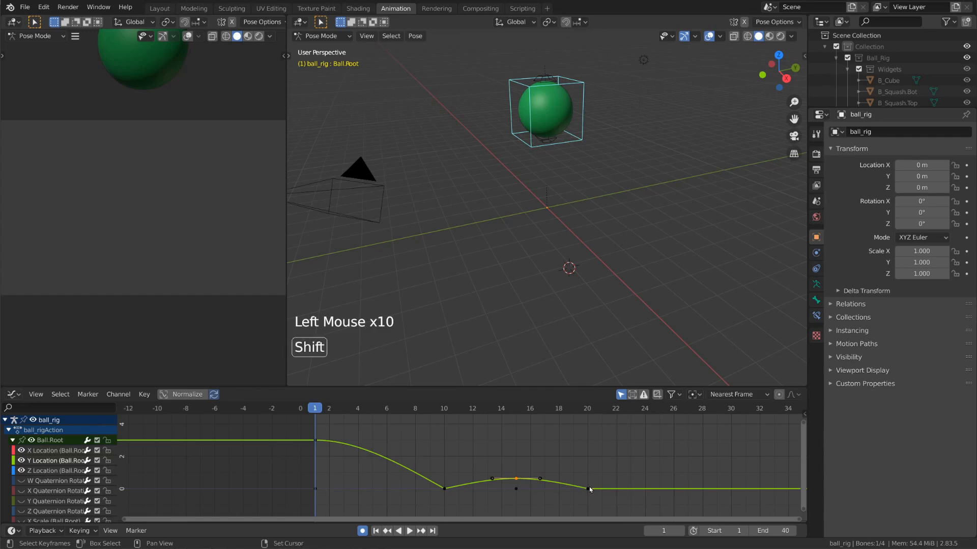
shift+click(589, 487)
shift+click(589, 487)
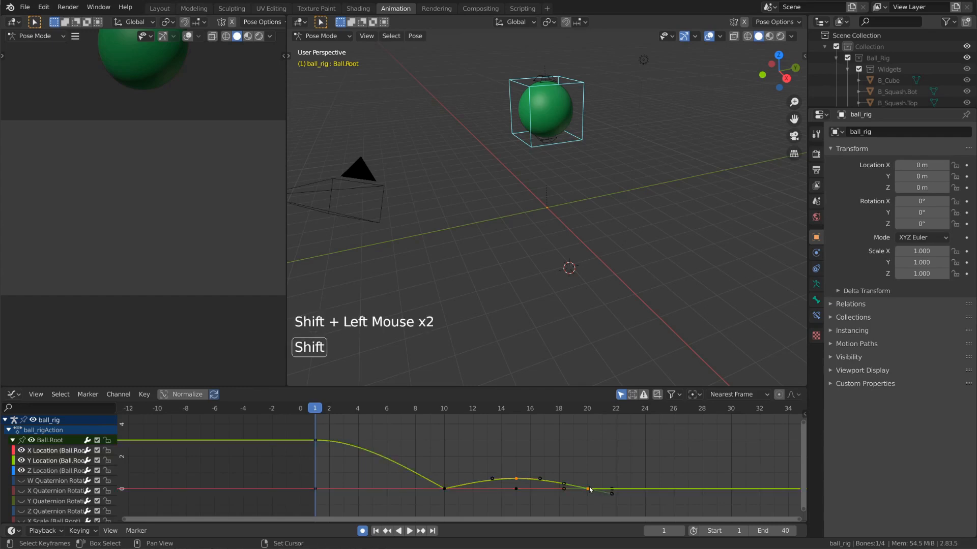
shift+click(316, 440)
Try moving, scaling and rotating the selected keyframes in the Graph Editor.
key(g)
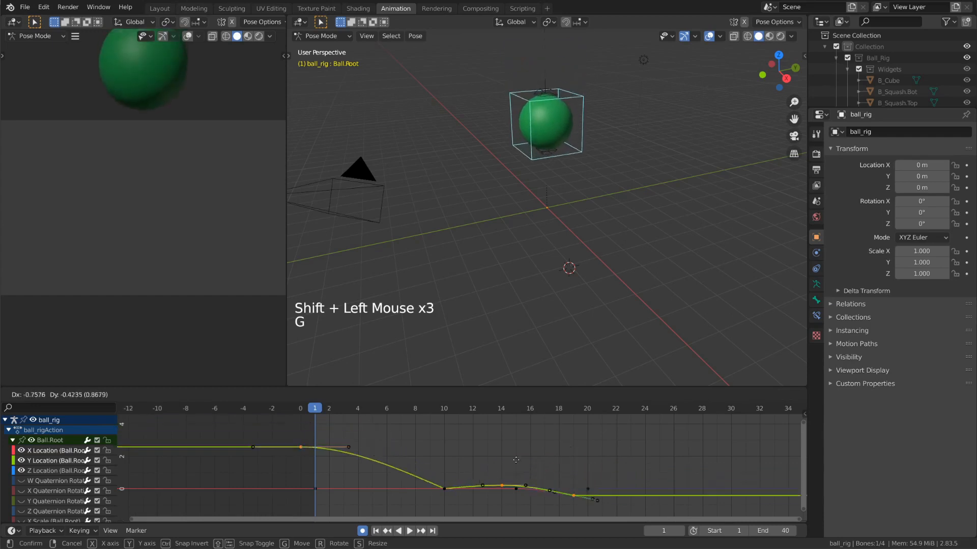
key(Escape)
key(s)
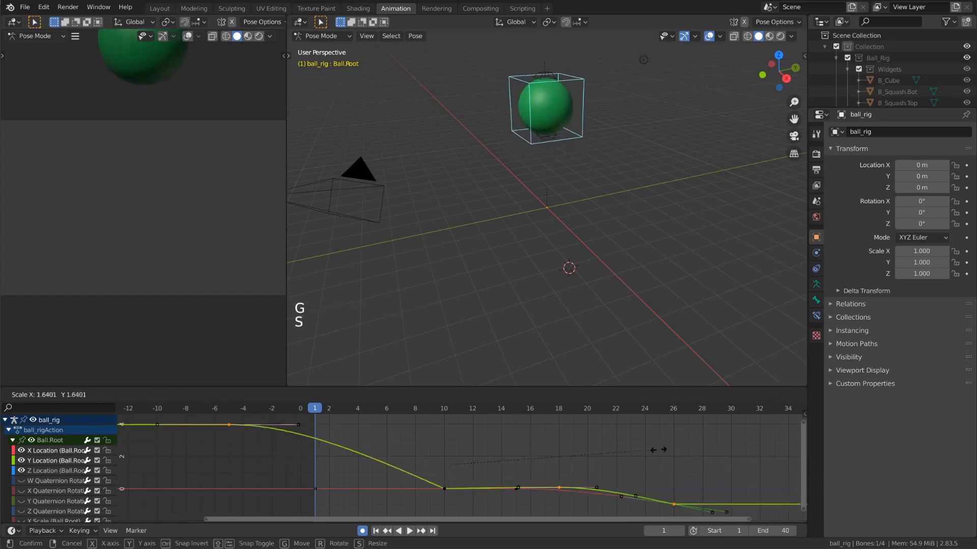
key(Escape)
key(r)
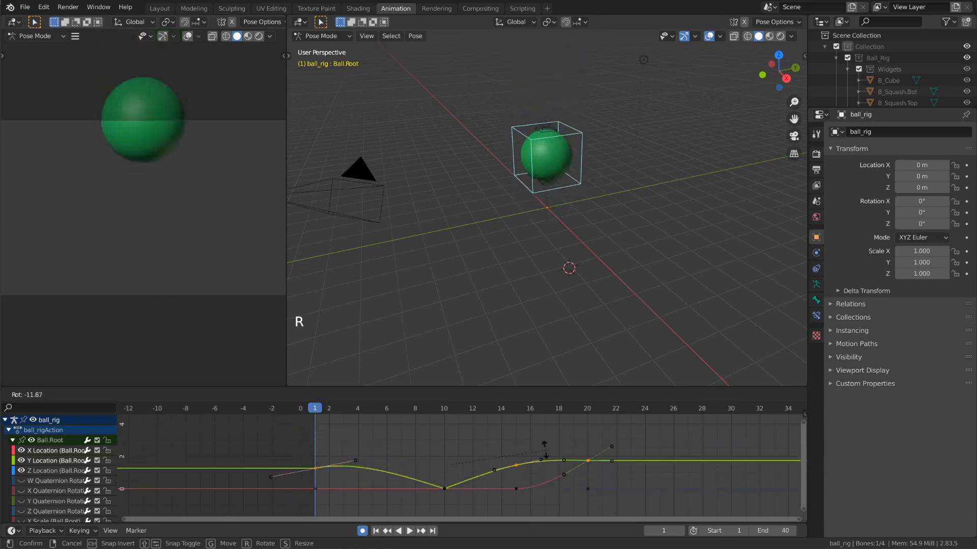
right_click(507, 462)
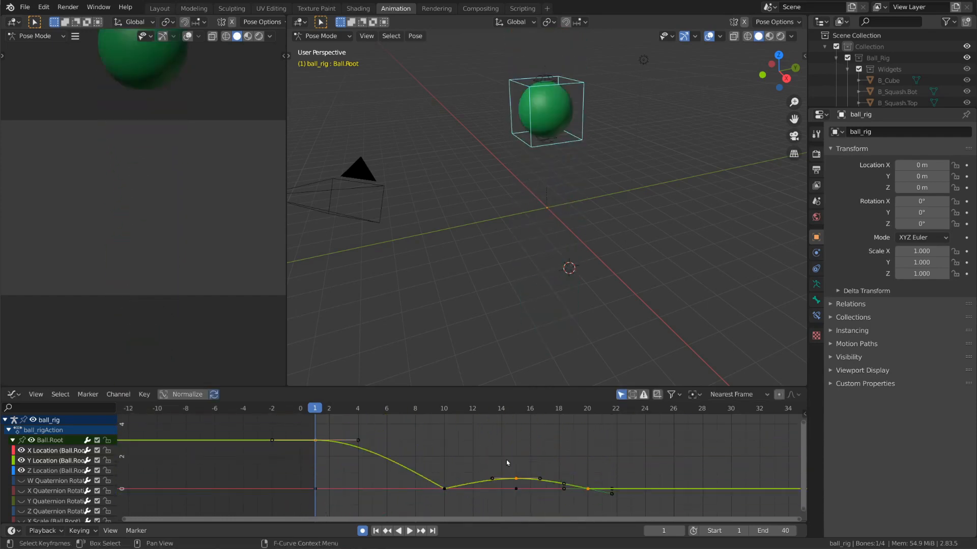
key(g)
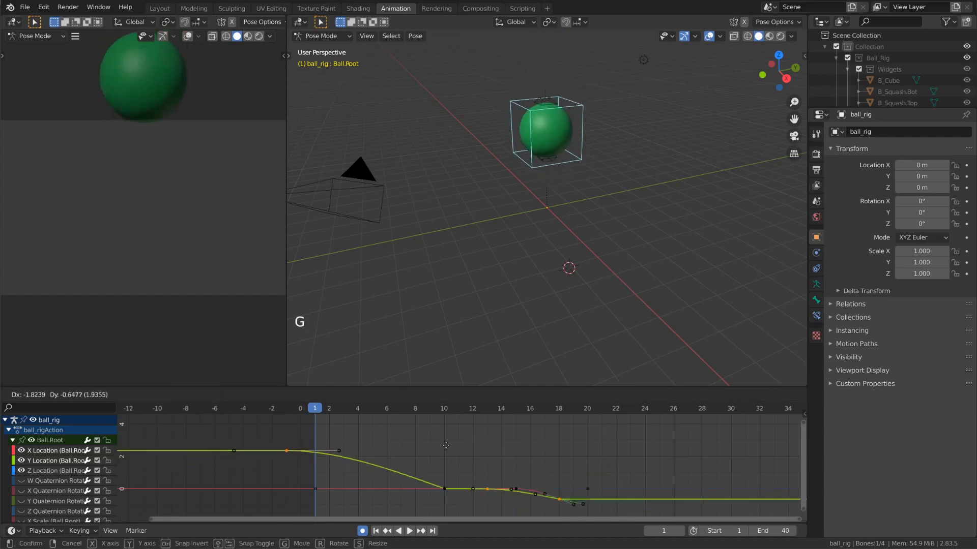
right_click(504, 449)
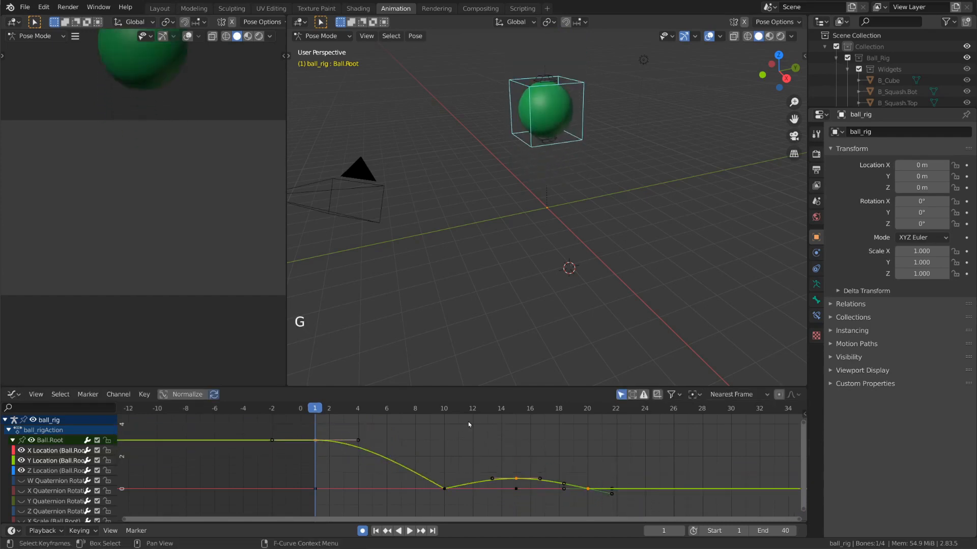
Select the Y Location keyframe at frame 15, pick each of its handles and try moving the left one.
click(515, 477)
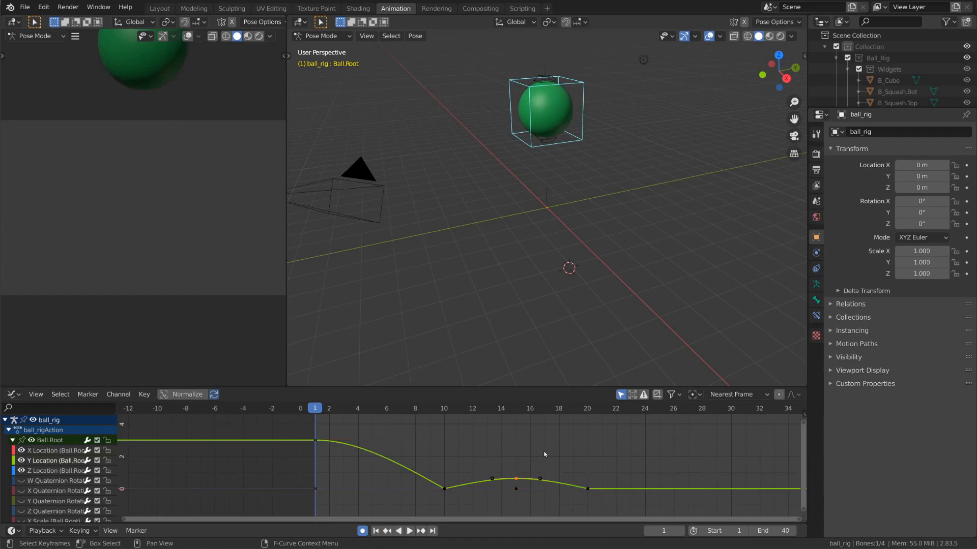
click(539, 479)
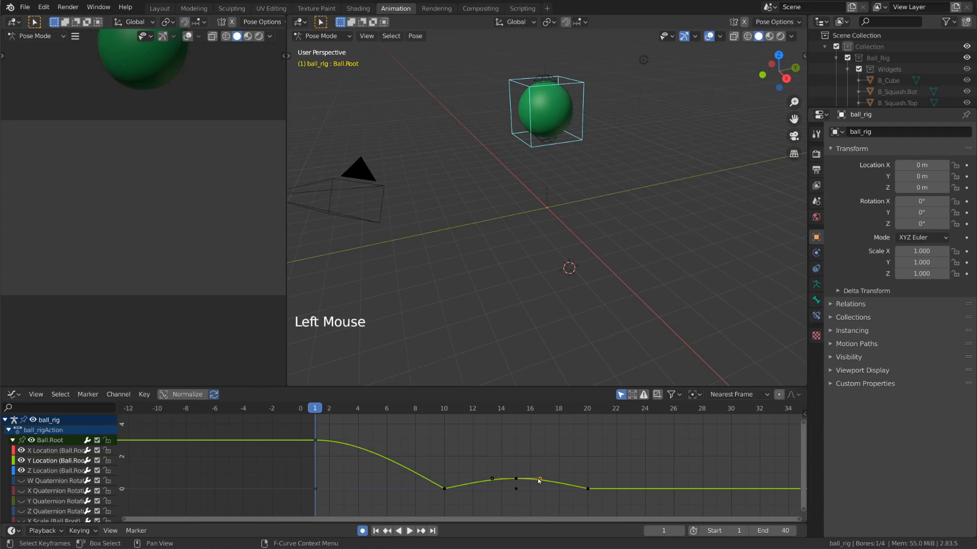
click(491, 478)
key(g)
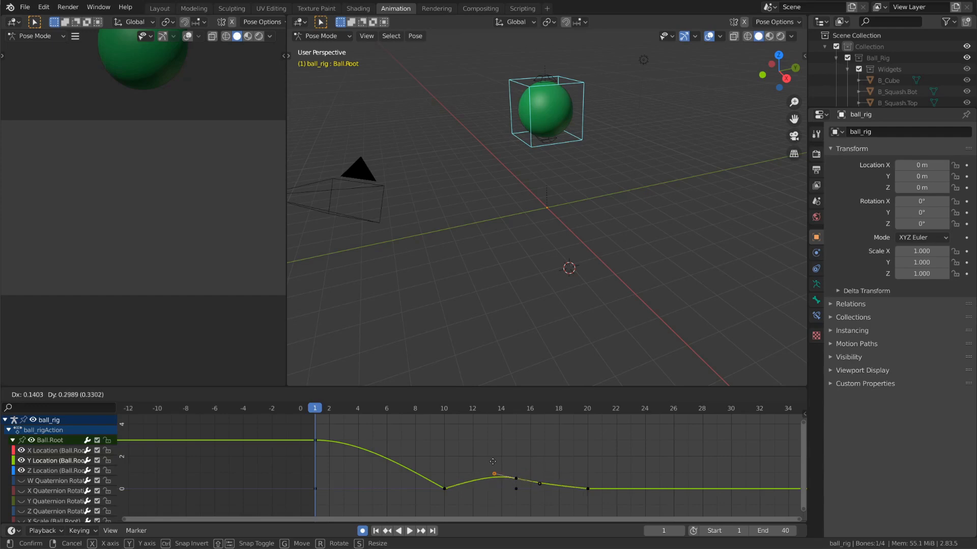
click(491, 465)
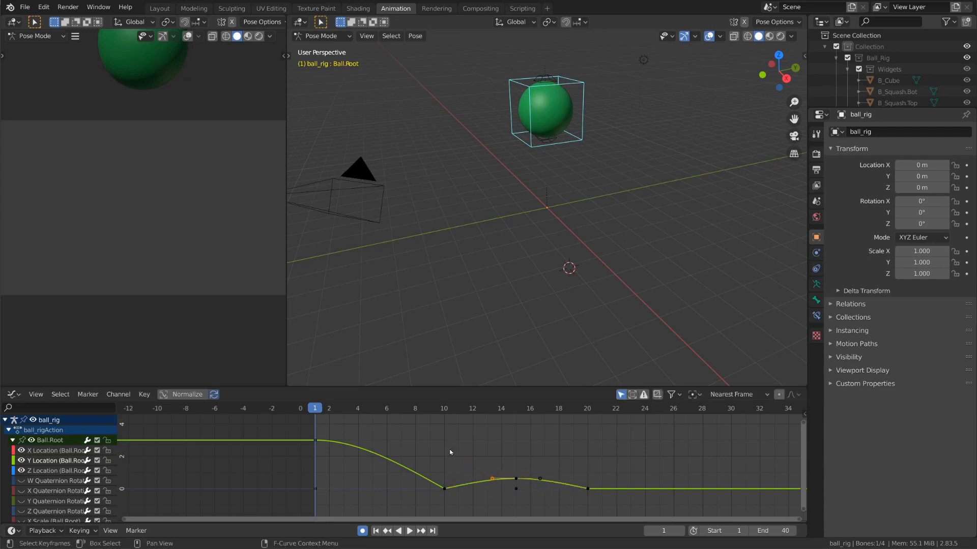
Select the frame 15 keyframe itself and try rotating and scaling its handles.
click(515, 478)
key(r)
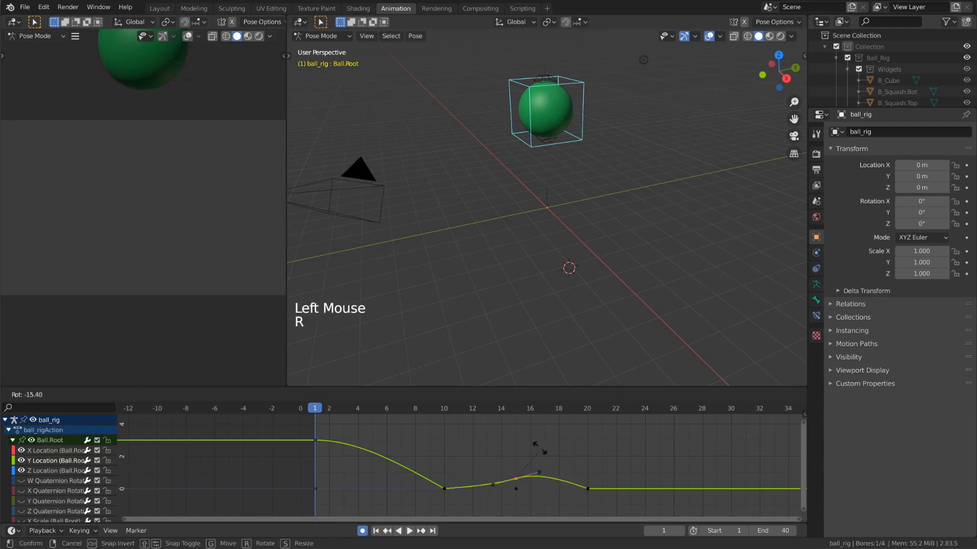
key(s)
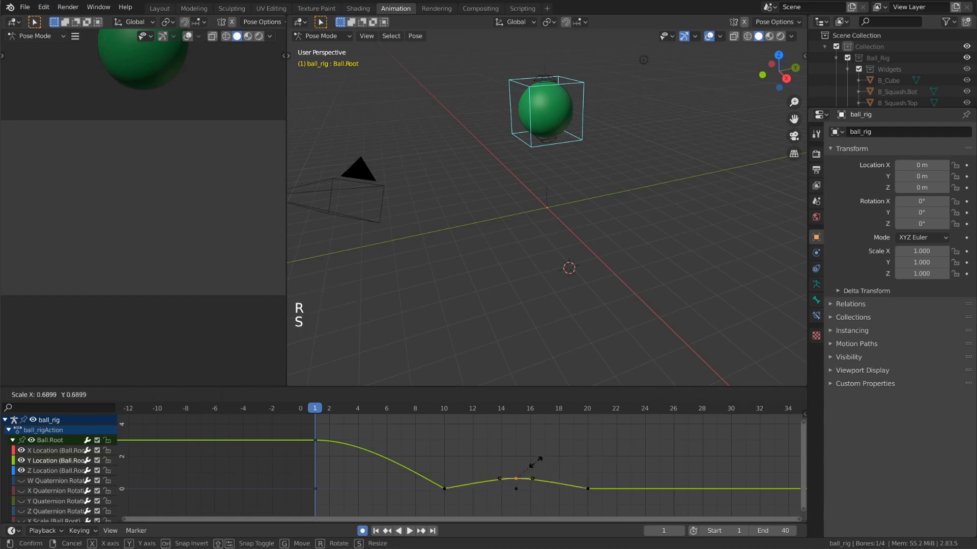
click(537, 466)
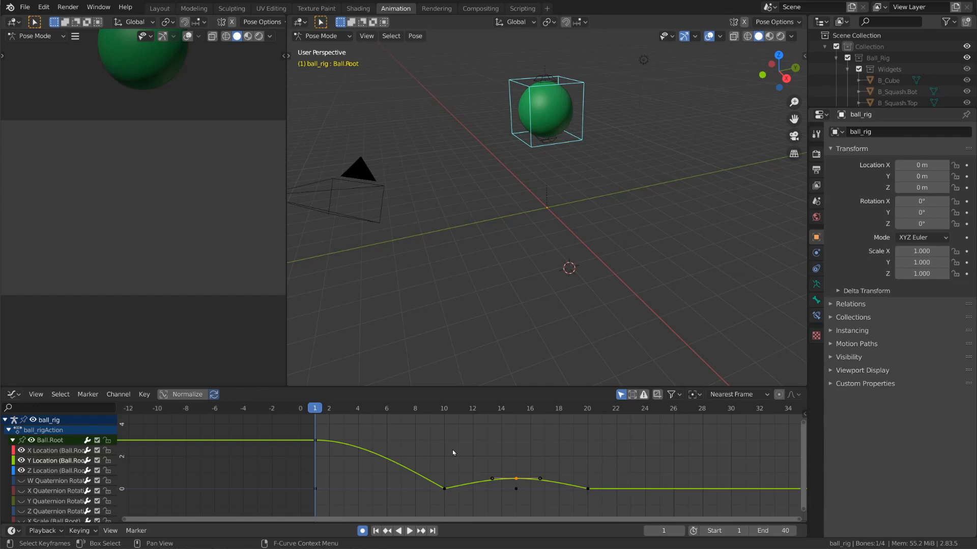
Select the Y Location keyframe at frame 10 and try moving its left and right handles.
click(445, 489)
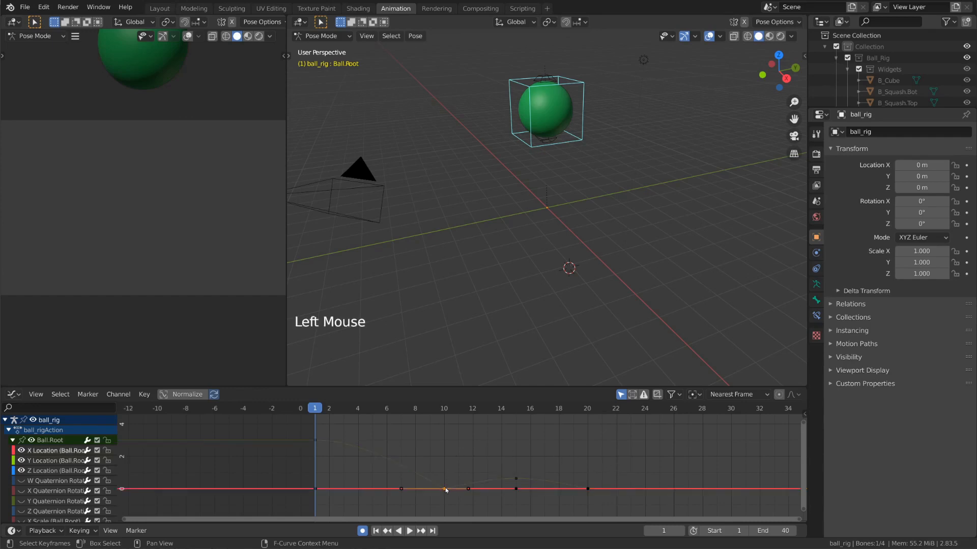
click(445, 489)
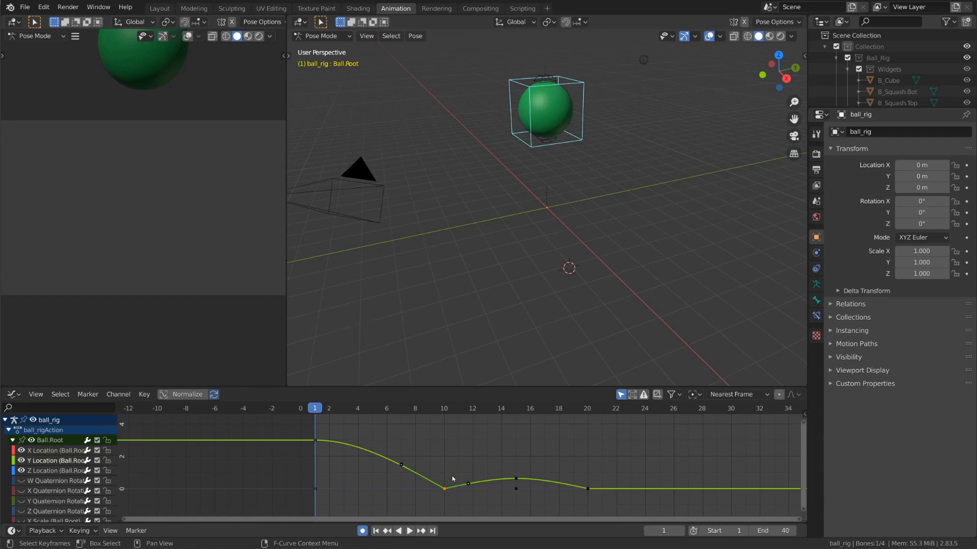
click(401, 464)
key(g)
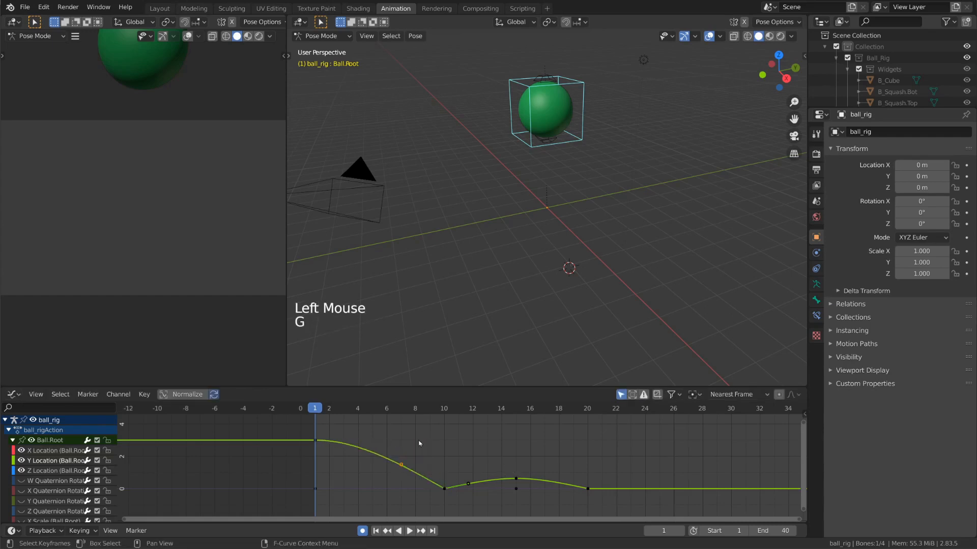
click(467, 482)
key(g)
click(471, 473)
Reselect the Y Location keyframe at frame 10 and try rotating its handles.
click(444, 489)
click(444, 489)
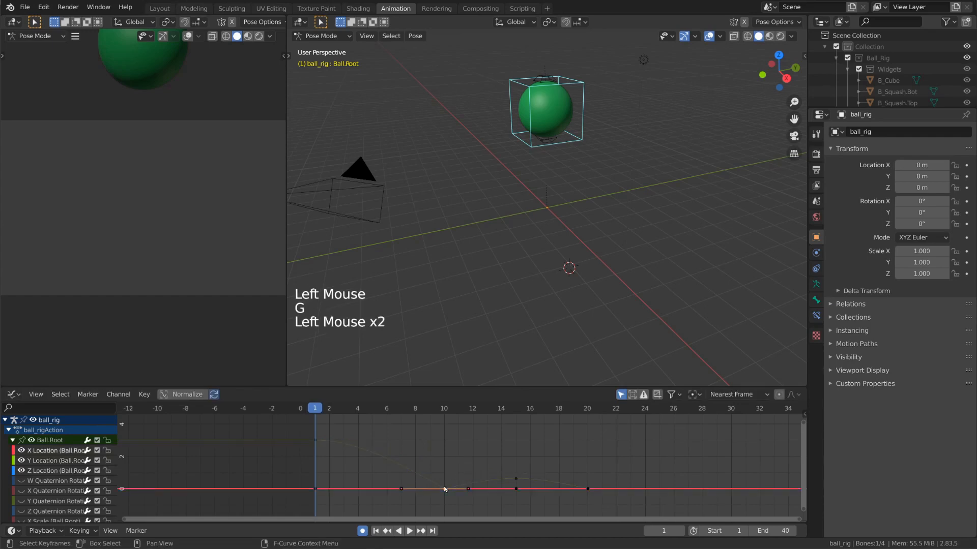
click(444, 488)
key(g)
key(r)
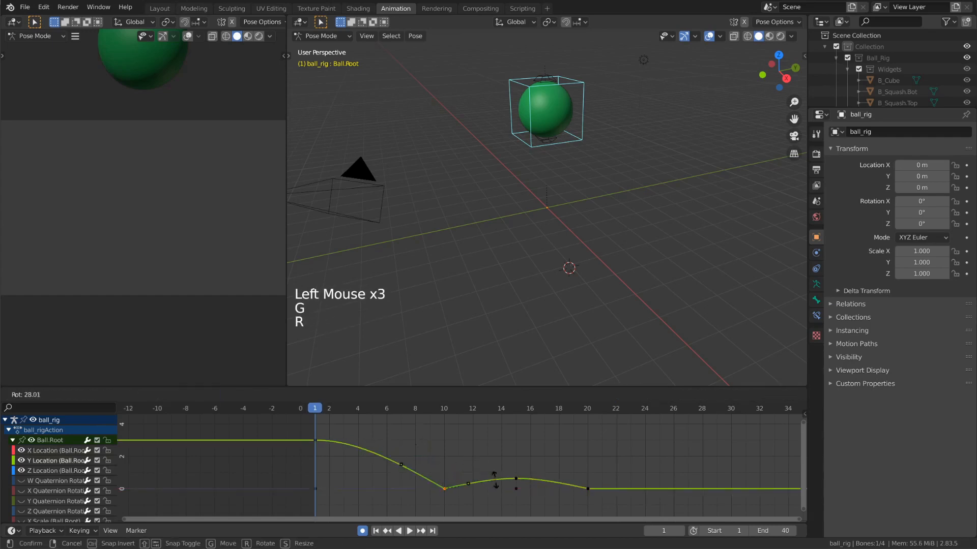
click(495, 478)
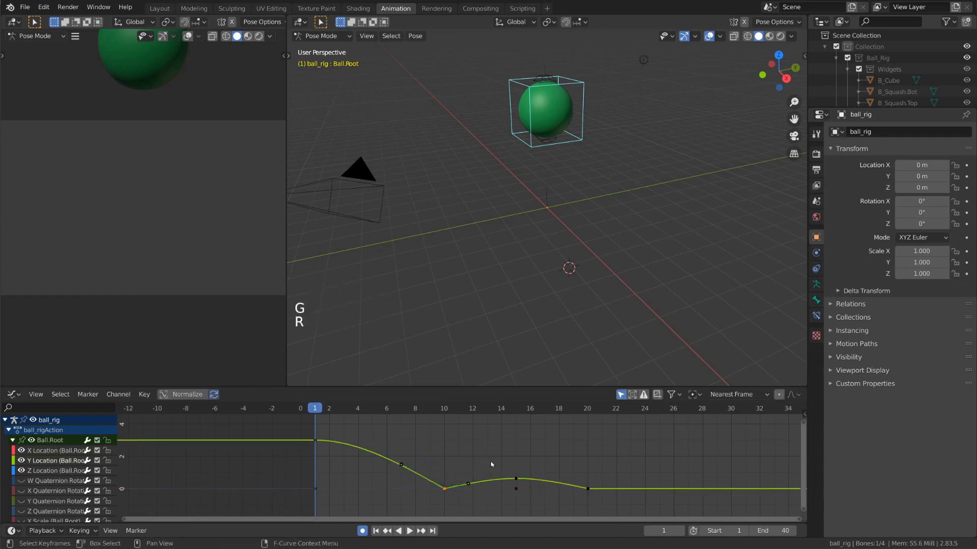
Rotate the right handle of the Y Location keyframe at frame 1 downward to steepen the curve's start.
click(315, 440)
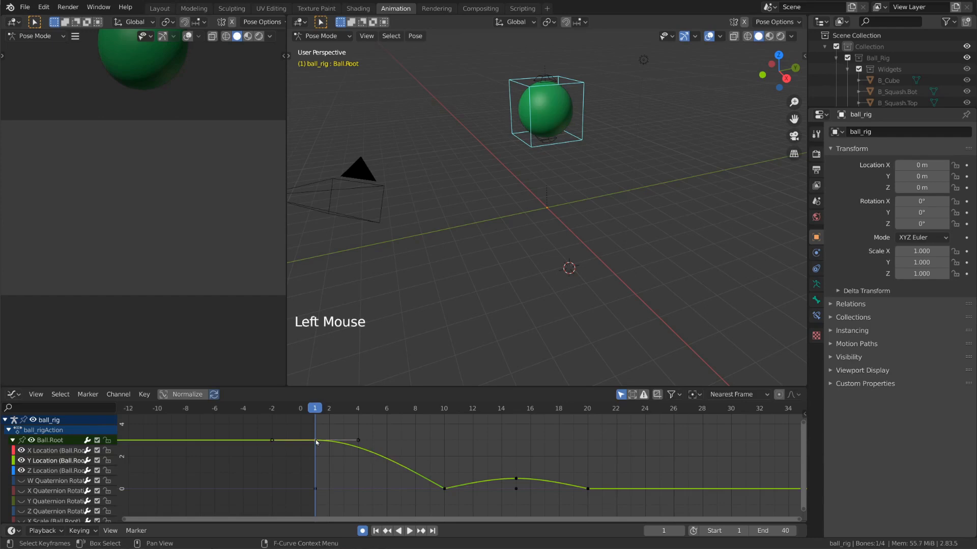
click(358, 441)
key(r)
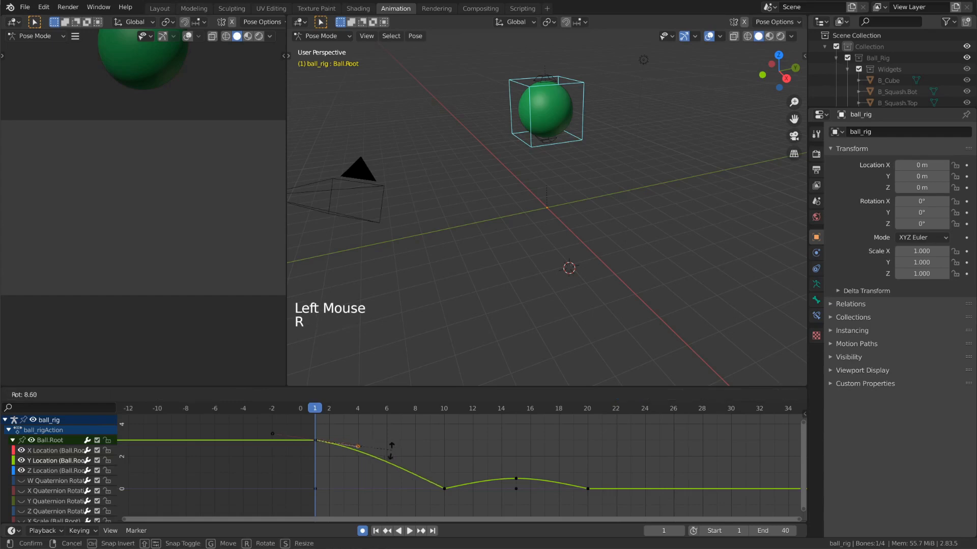
click(327, 452)
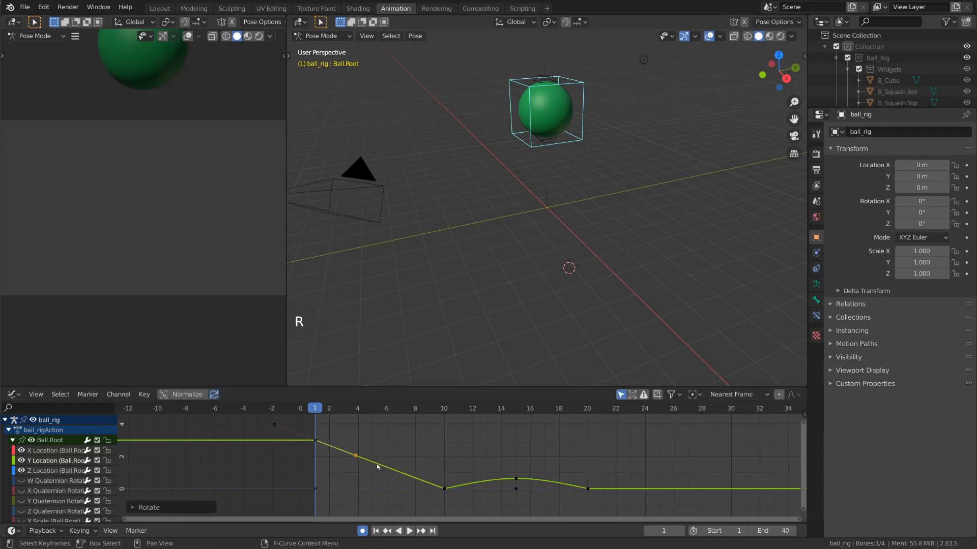
Set the frame 1 keyframe's handle type to Aligned, and then to an automatic type that flattens the handles.
click(315, 441)
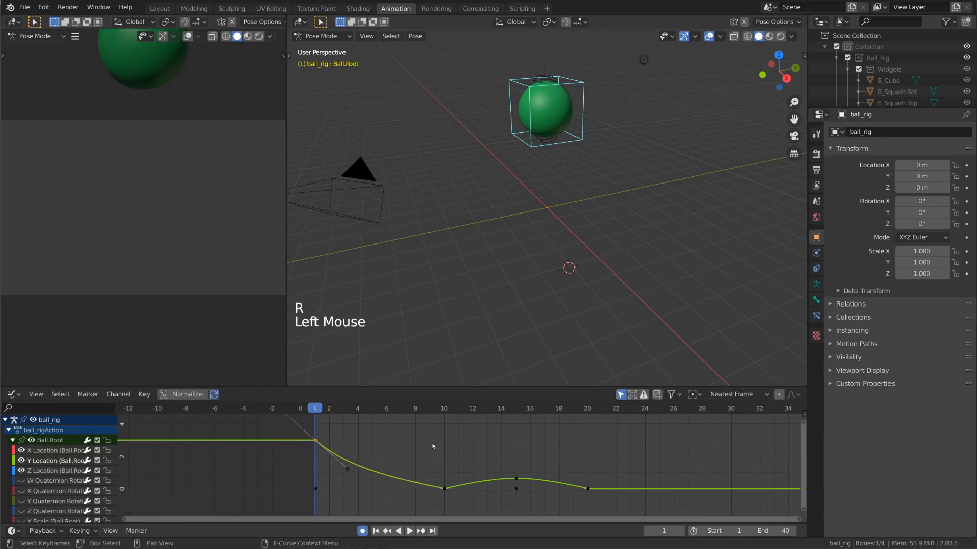
key(v)
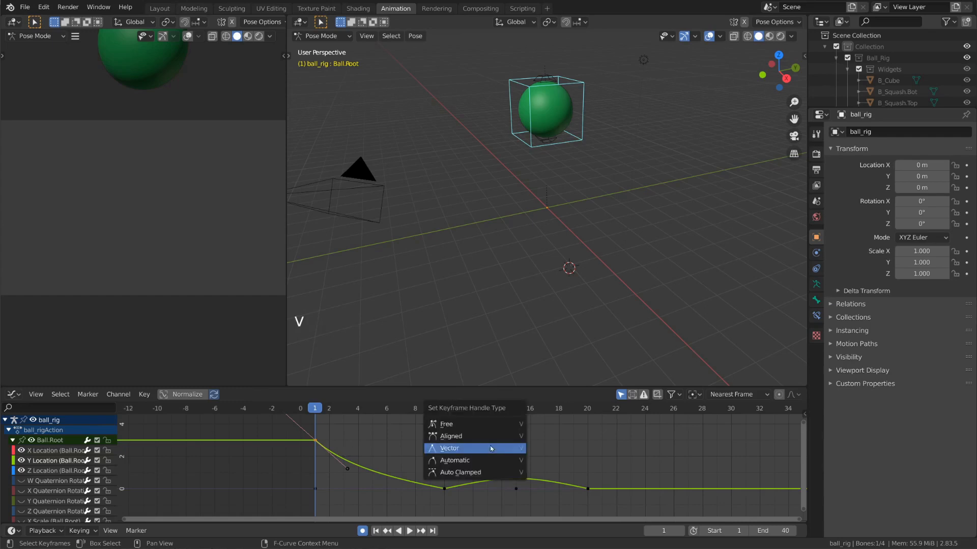
click(486, 439)
key(v)
click(485, 467)
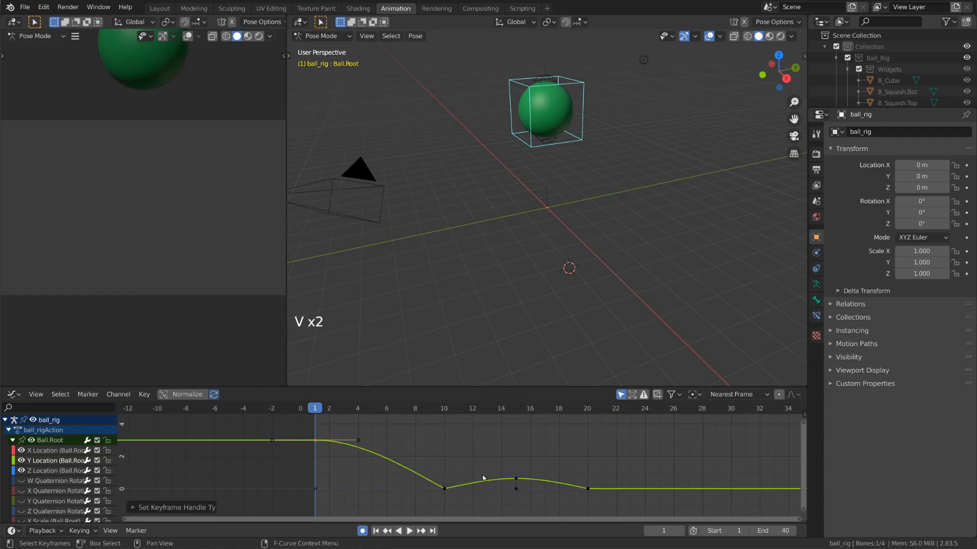
Set the frame 1 keyframe's handles to Free and move its right and left handles downward independently.
key(v)
click(478, 402)
click(361, 441)
key(g)
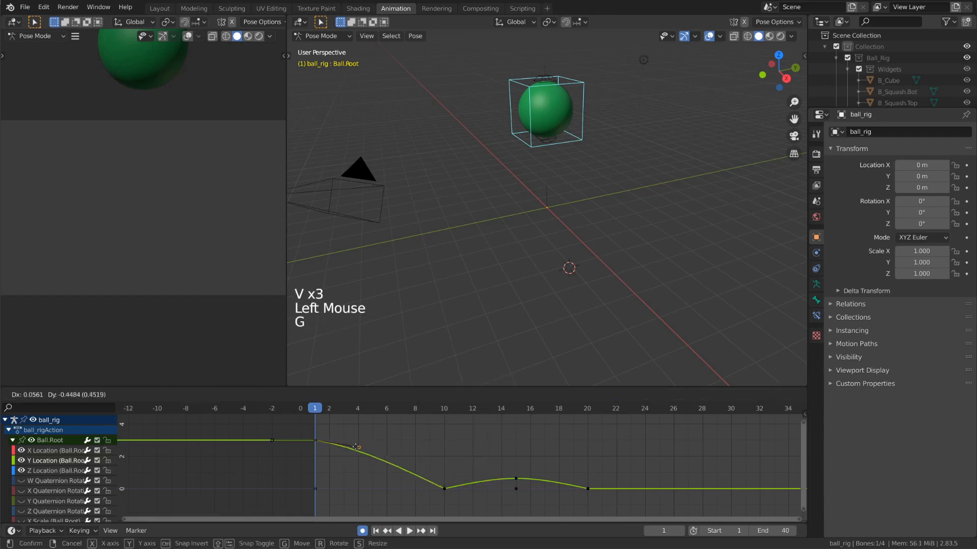
click(355, 463)
click(273, 441)
key(g)
click(282, 458)
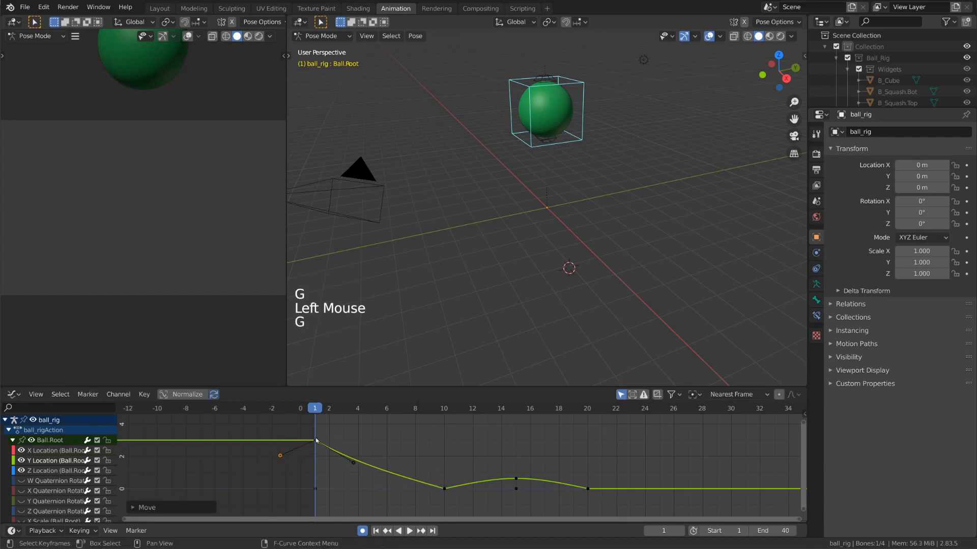
Restore the automatic handle type on the Y Location keyframe at frame 1.
click(315, 438)
key(v)
click(487, 492)
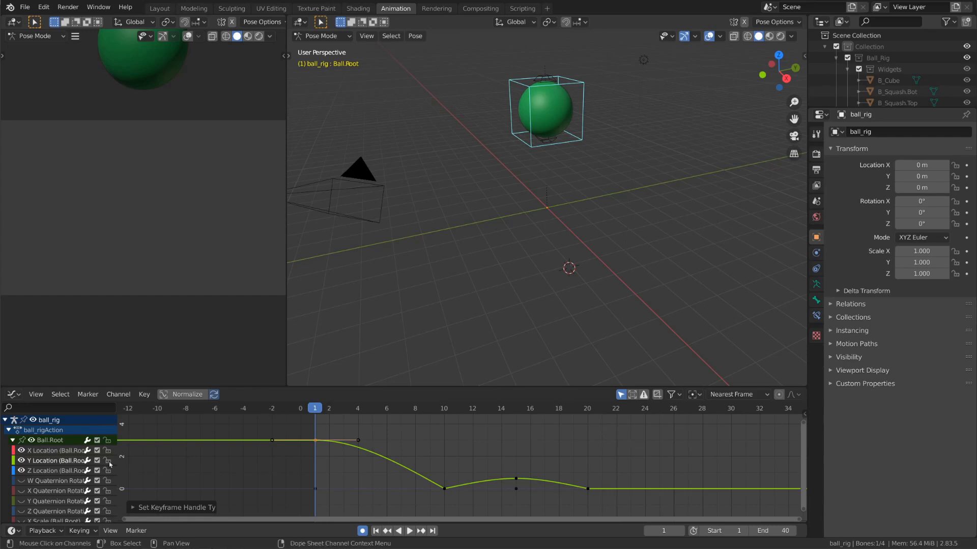
Isolate the Y Location curve and set the interpolation of all its keyframes to Constant.
click(65, 463)
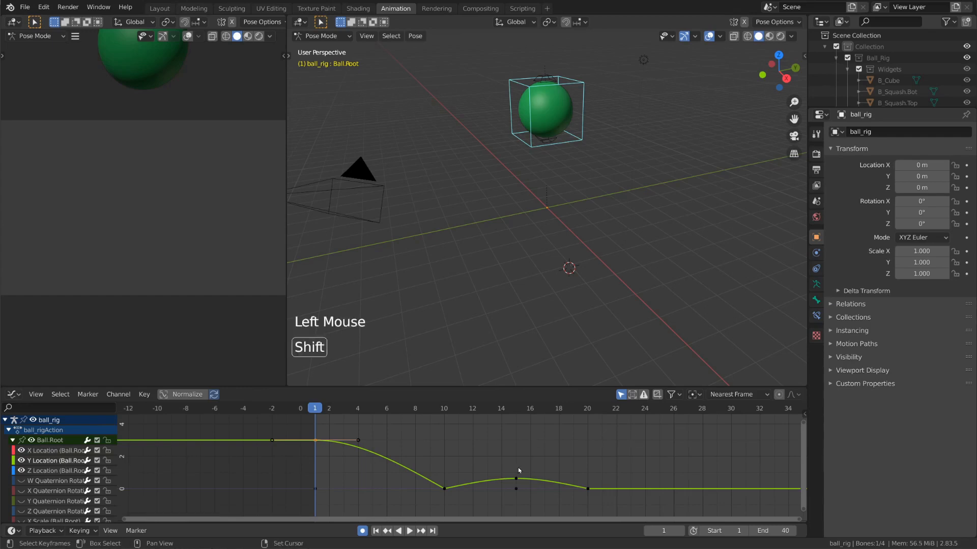
key(shift+h)
key(a)
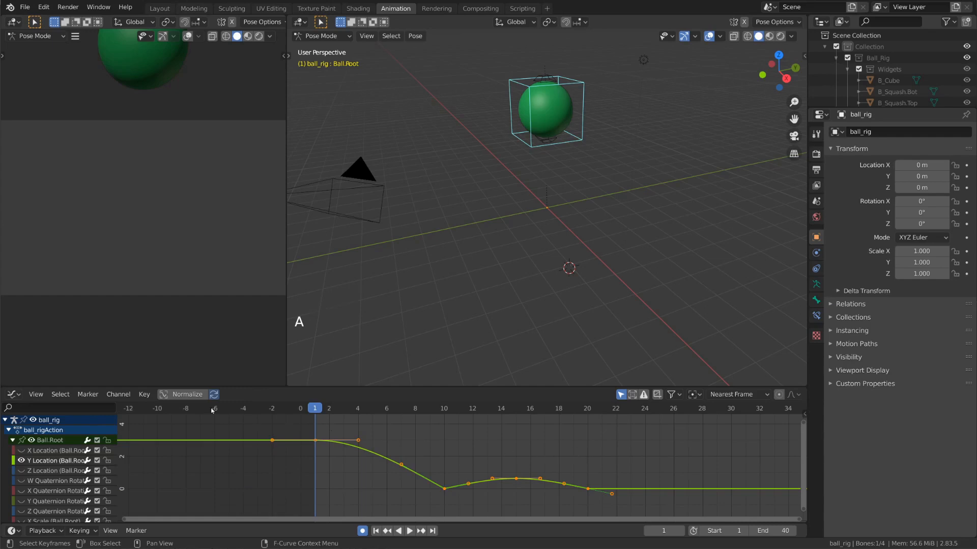
click(144, 394)
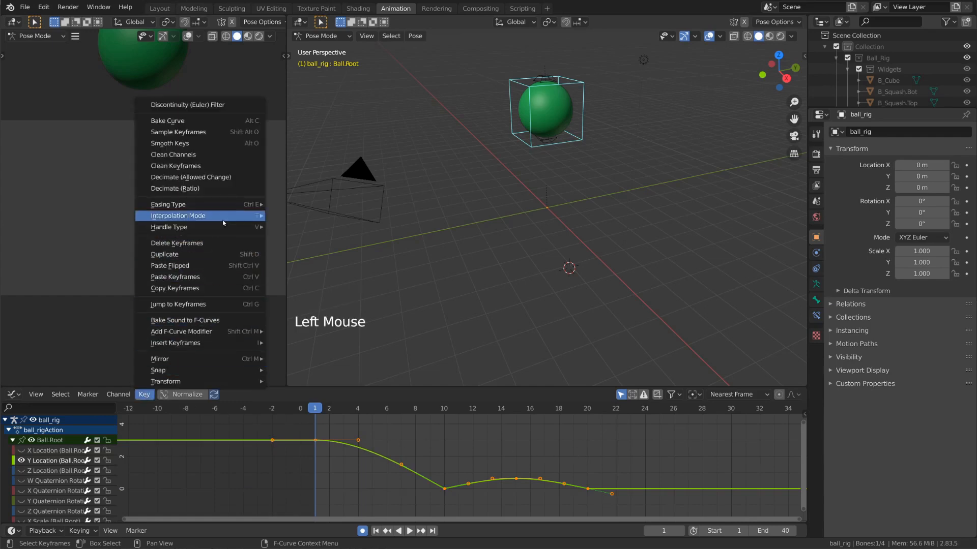
mouse_move(223, 223)
click(305, 228)
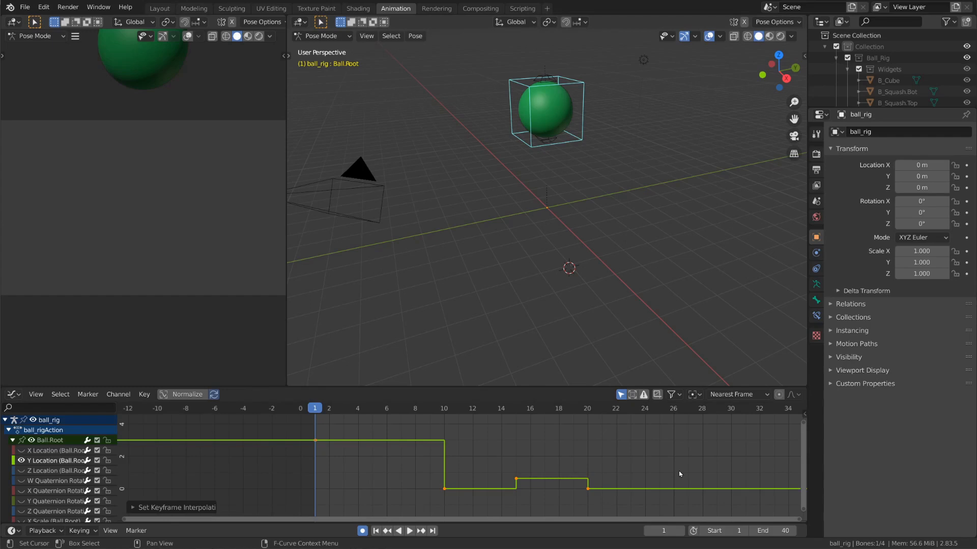
Play back the animation to preview the ball's Constant interpolation, and return to frame 1.
key(space)
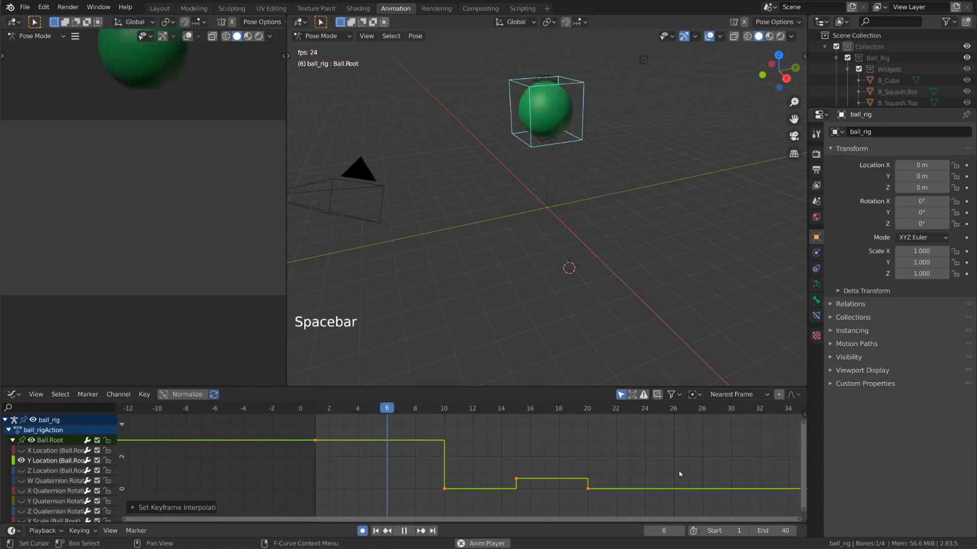
key(Escape)
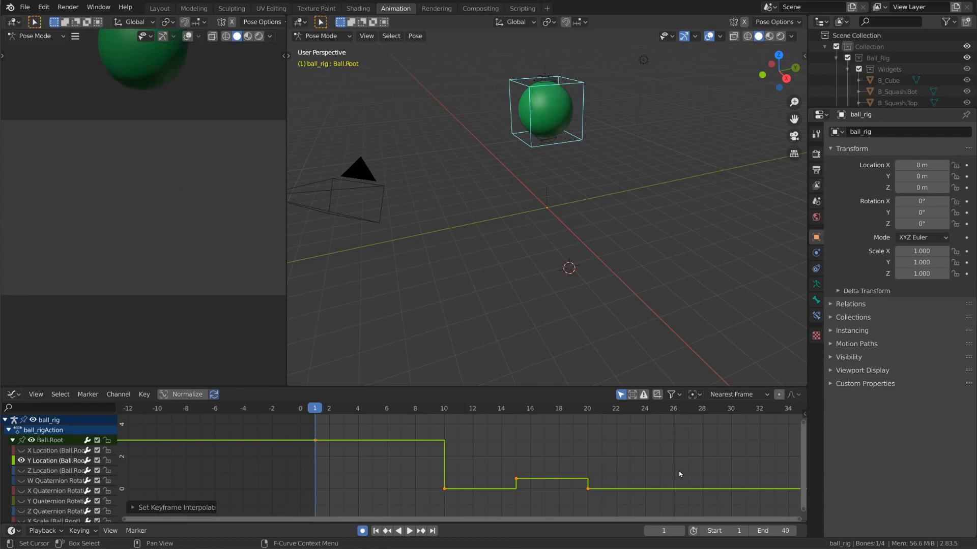
key(Escape)
Switch the Y Location keyframes' interpolation through Bezier, Linear and Constant, finishing on Bezier.
key(t)
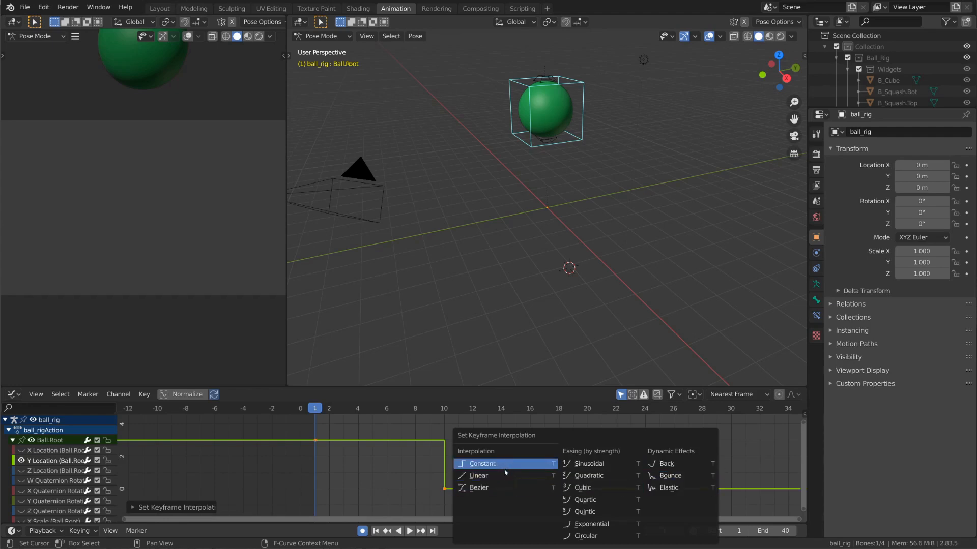
click(501, 488)
key(t)
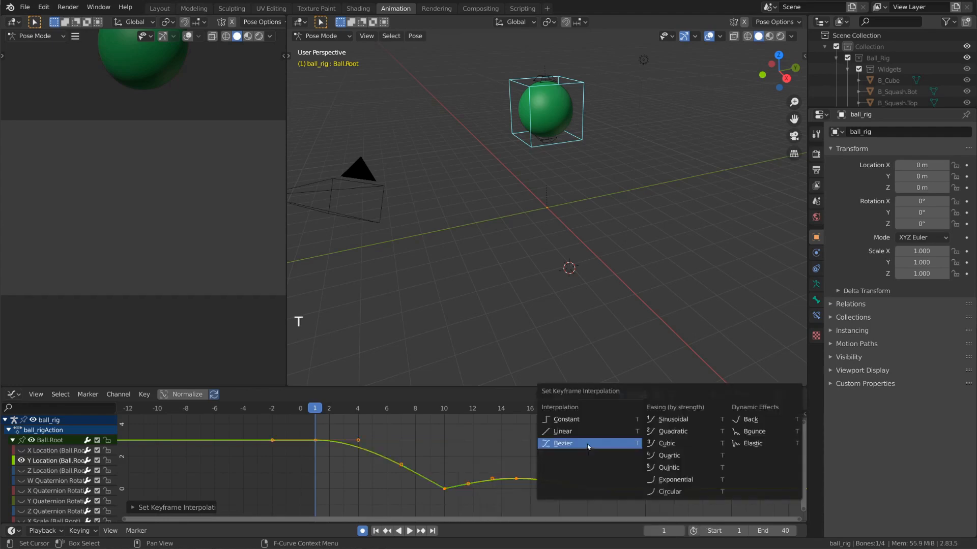
click(588, 436)
key(t)
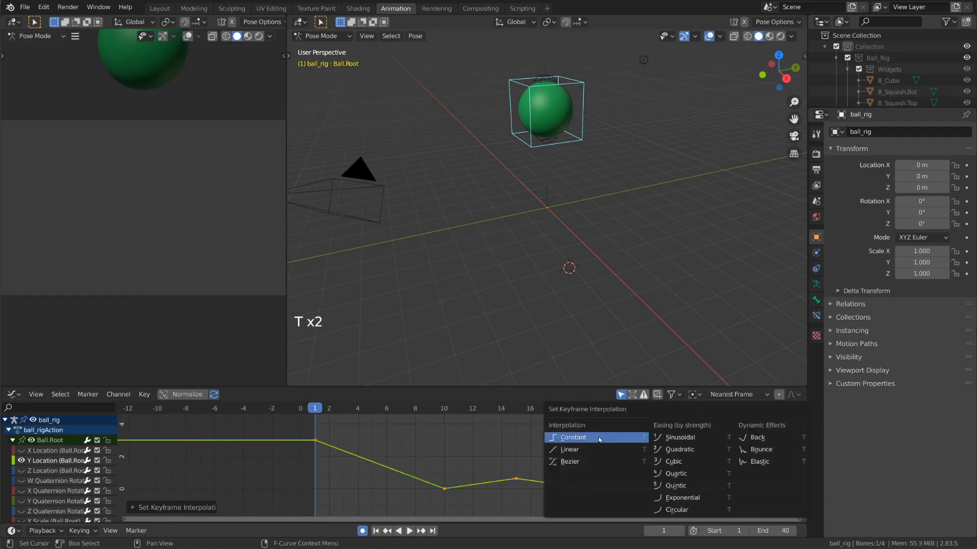
click(598, 438)
key(t)
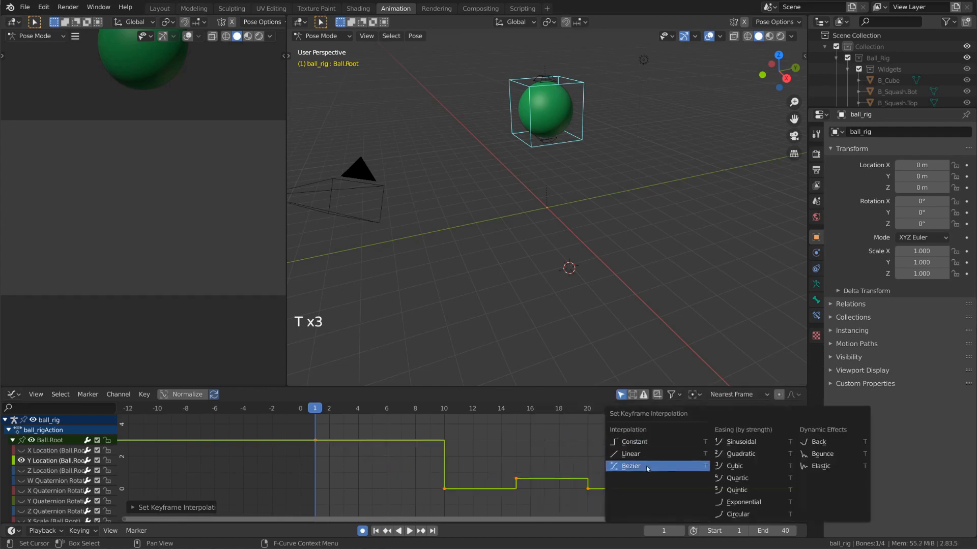
click(668, 466)
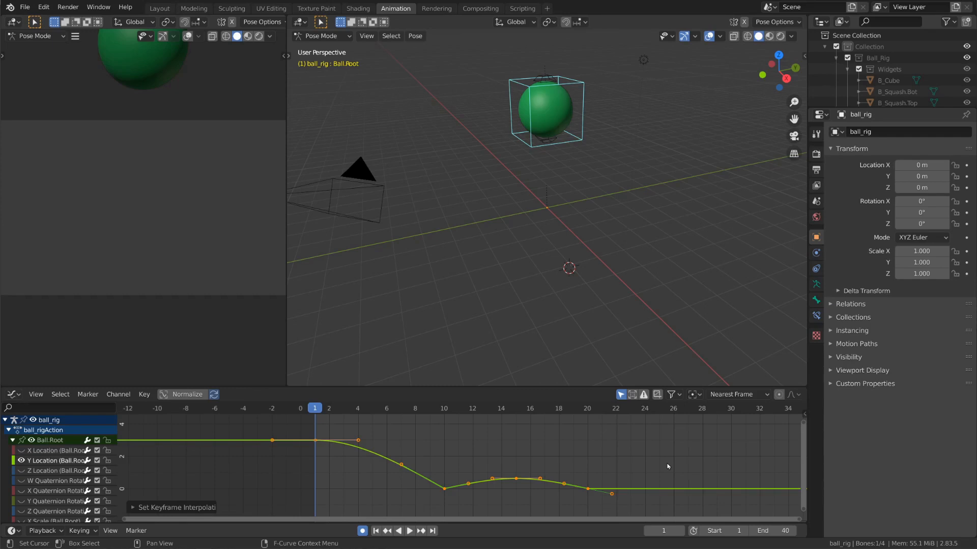
Show the F-curve modifier settings and add a Noise modifier to the Y Location curve.
click(801, 416)
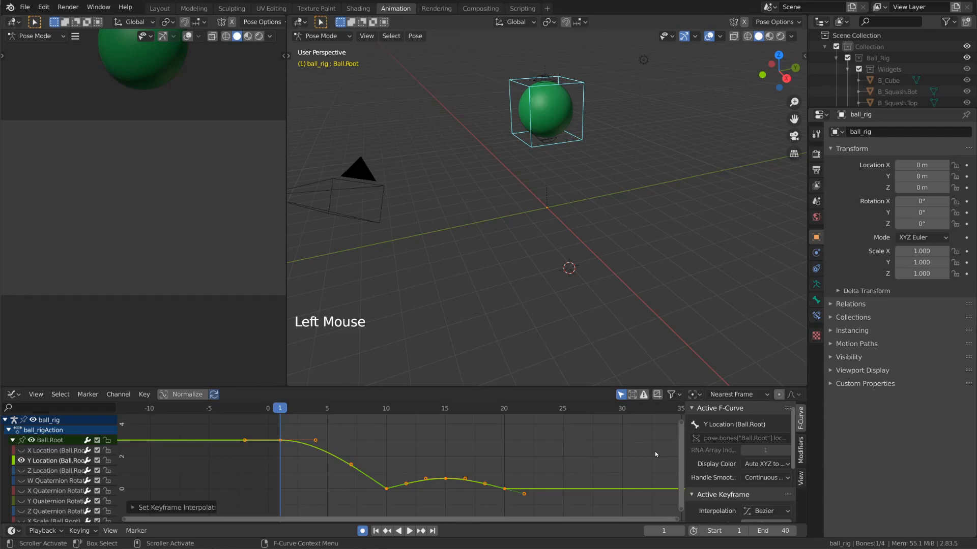
key(n)
key(n)
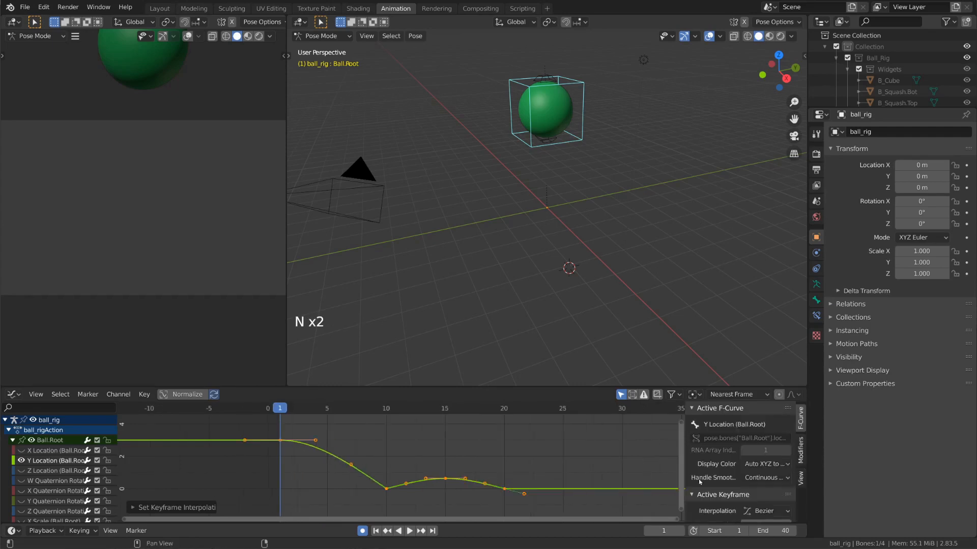
click(800, 447)
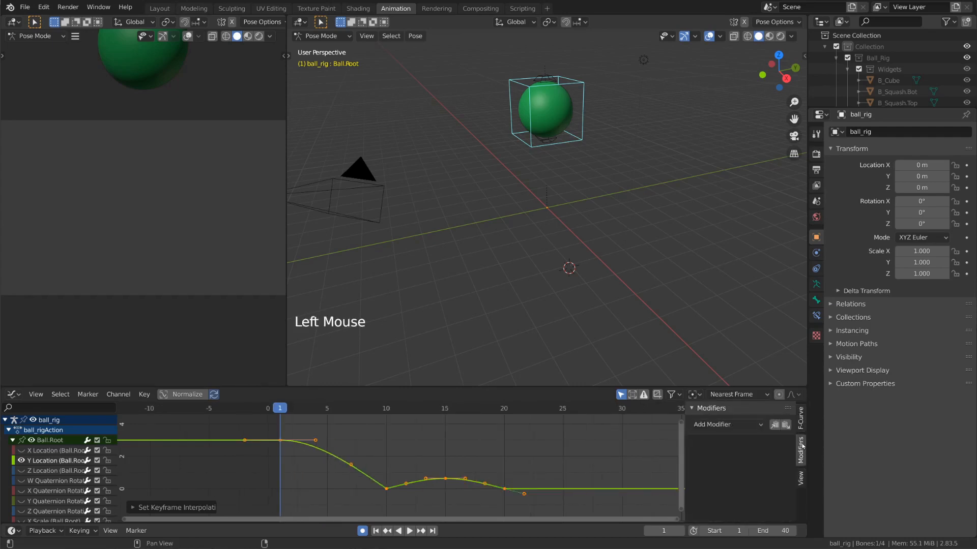
click(279, 441)
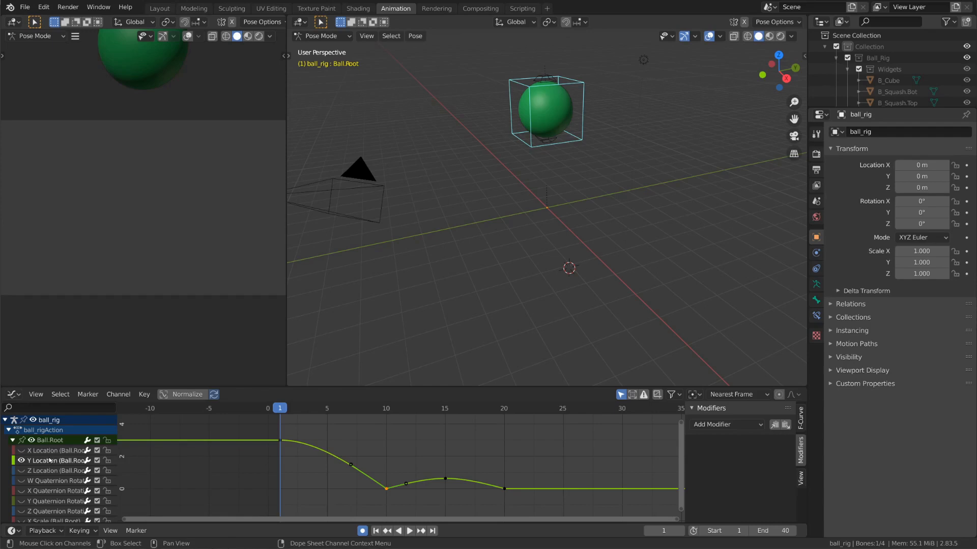
click(50, 461)
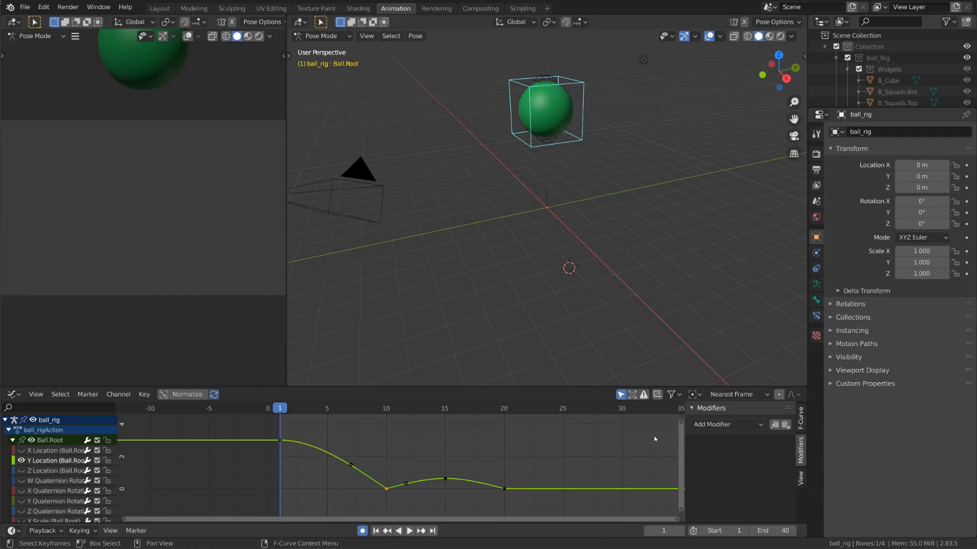
click(757, 424)
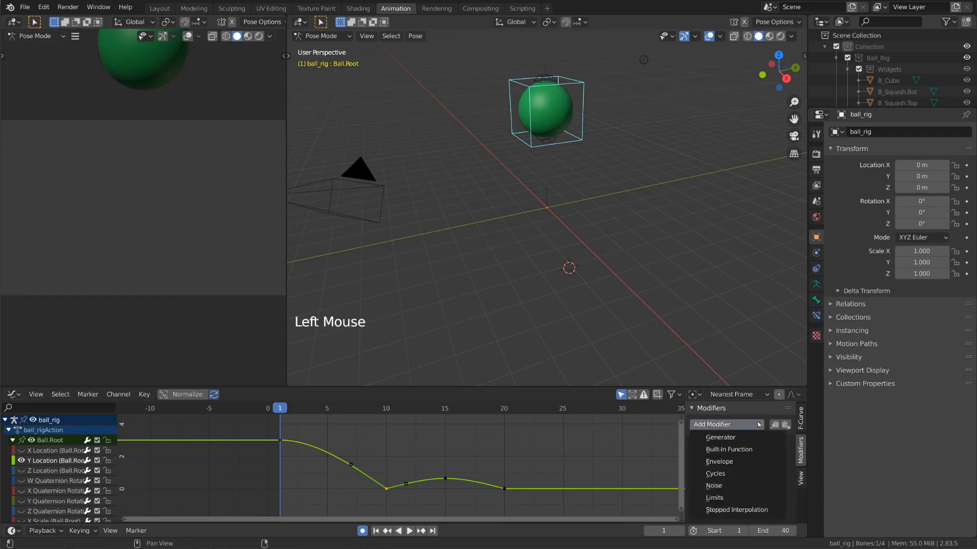
click(740, 485)
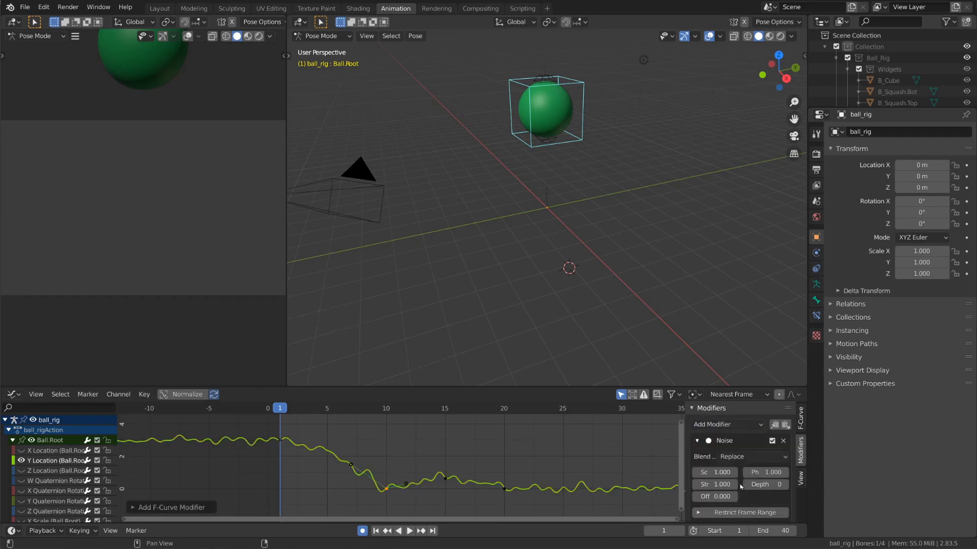
click(387, 491)
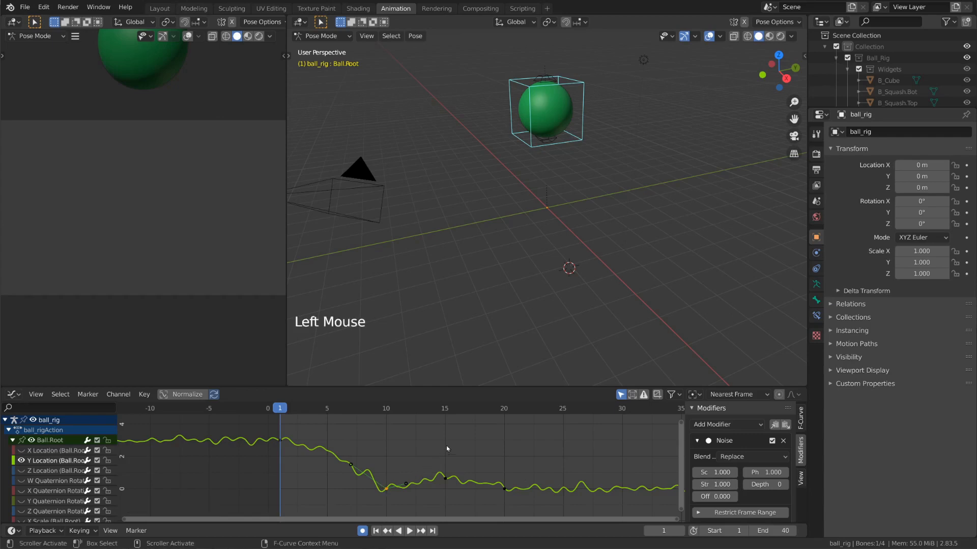
key(shift+ctrl+m)
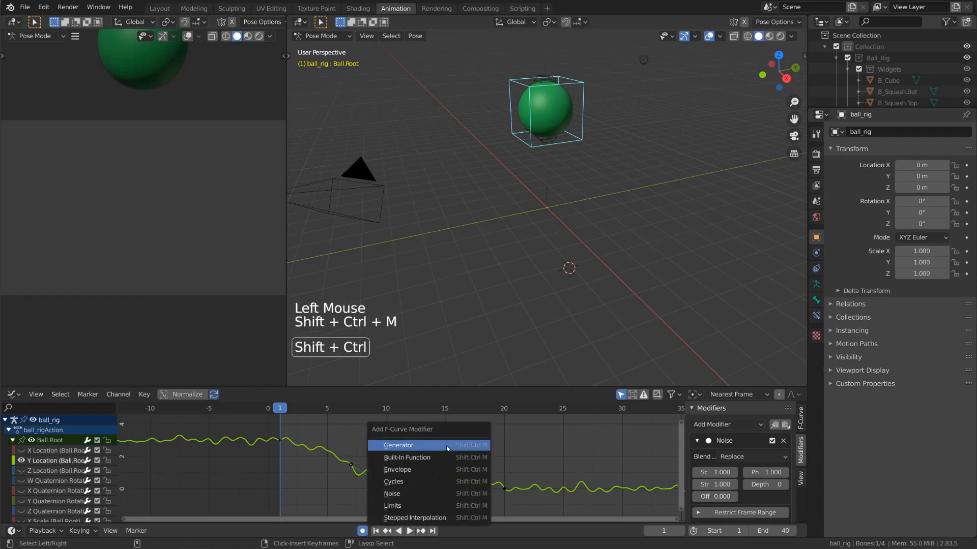
click(427, 487)
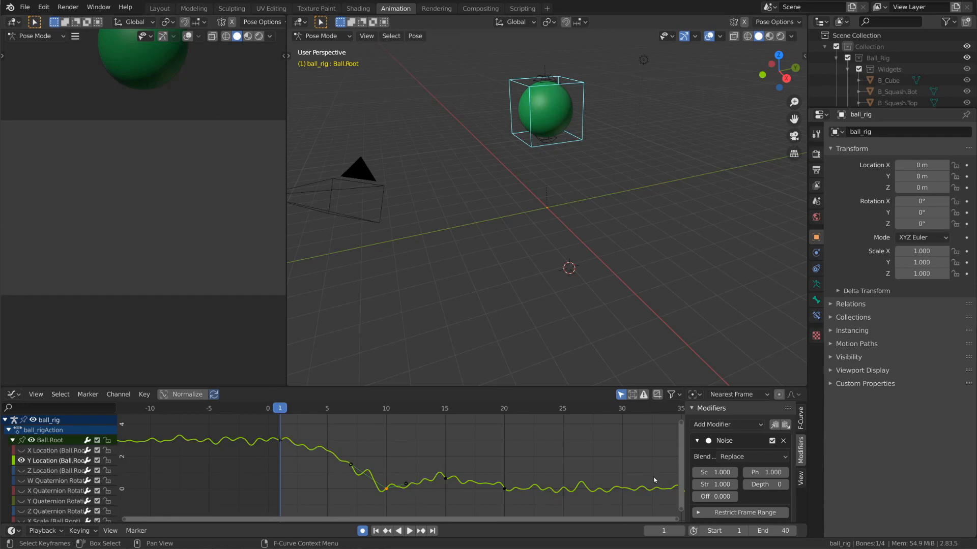
Preview the noisy motion, try moving the Y Location keyframe from frame 20 to about frame 28, and undo the move.
key(space)
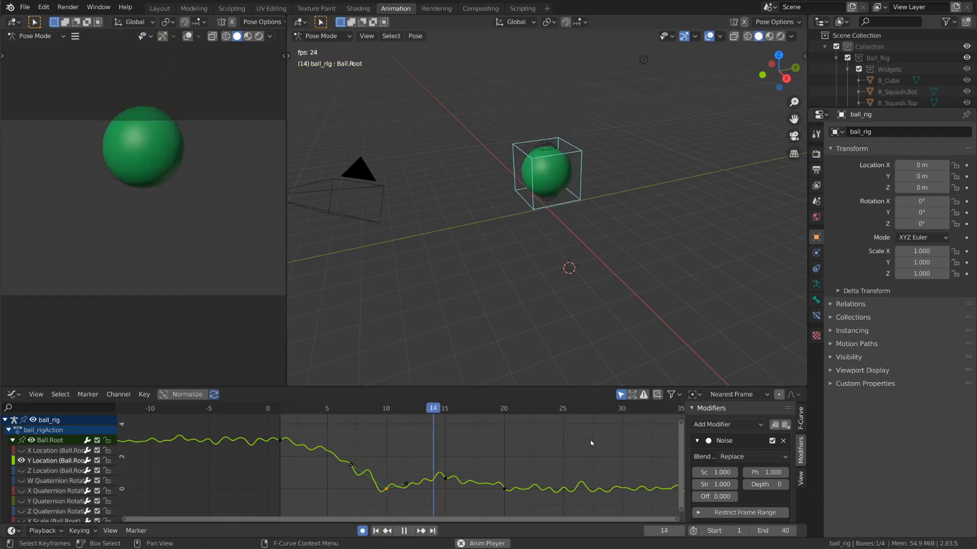
key(space)
click(504, 490)
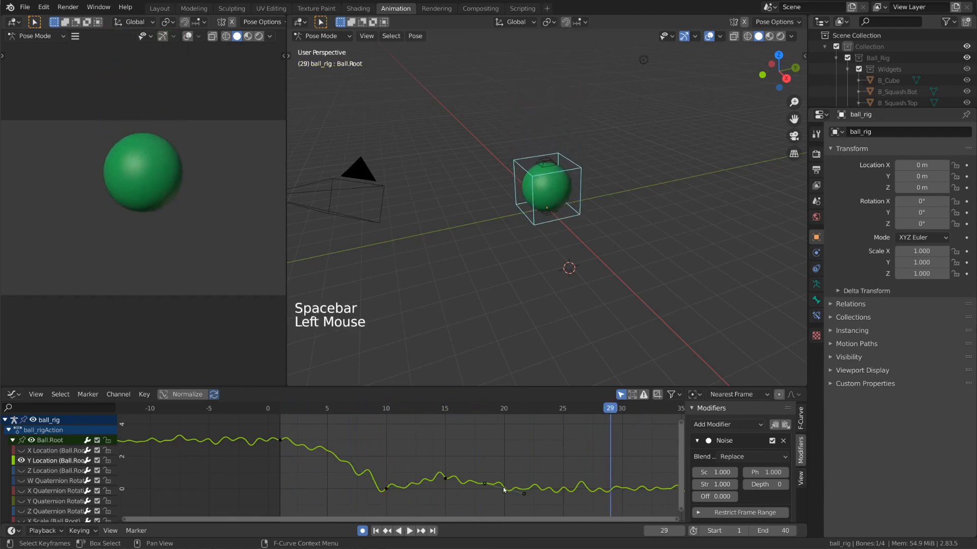
key(g)
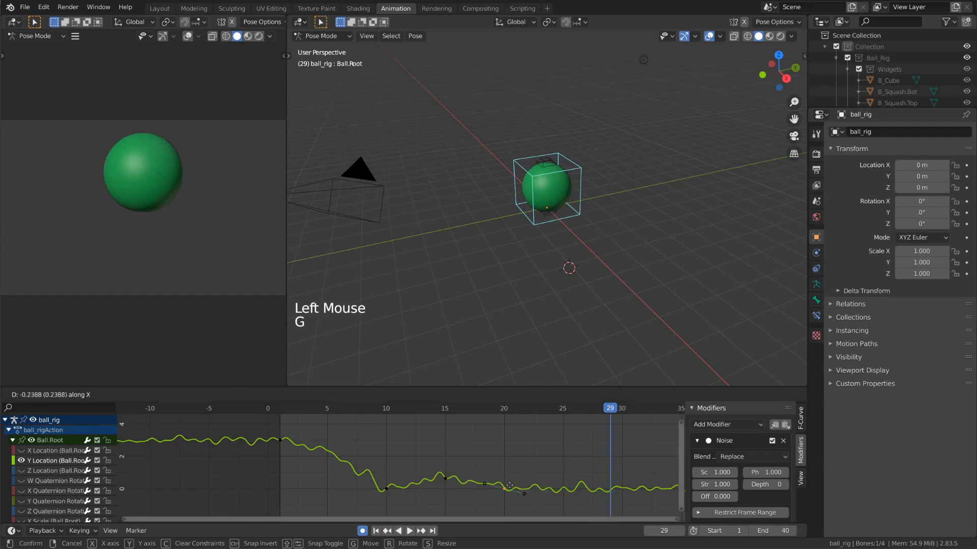
click(590, 491)
key(space)
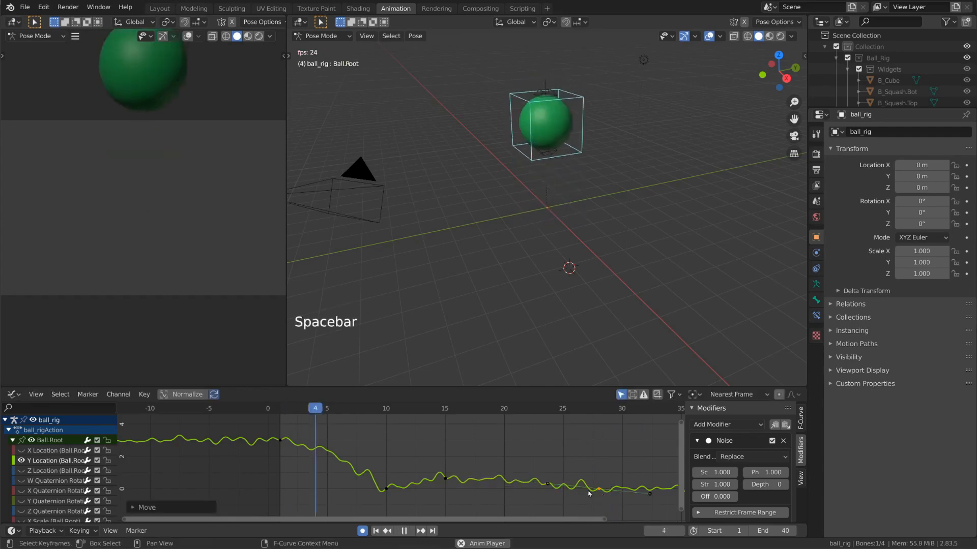
key(space)
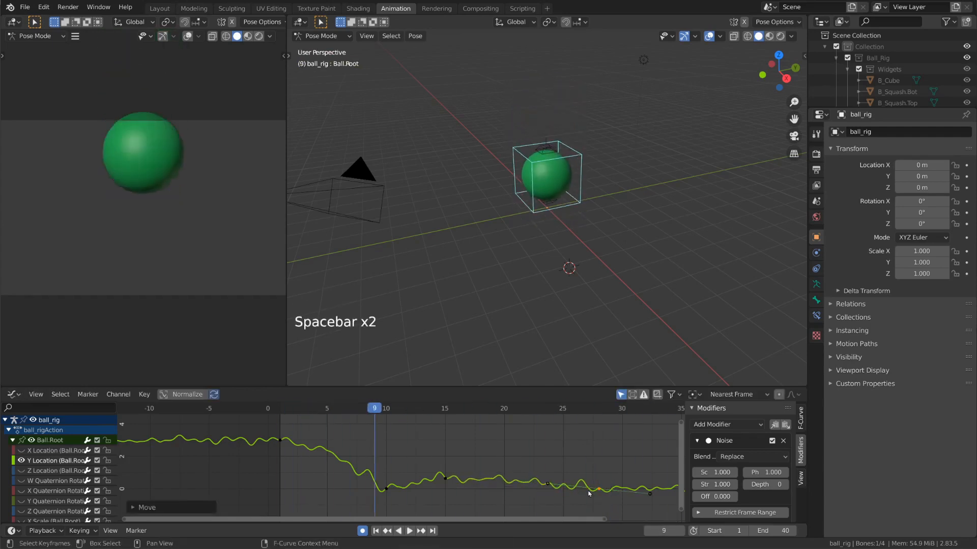
key(ctrl+z)
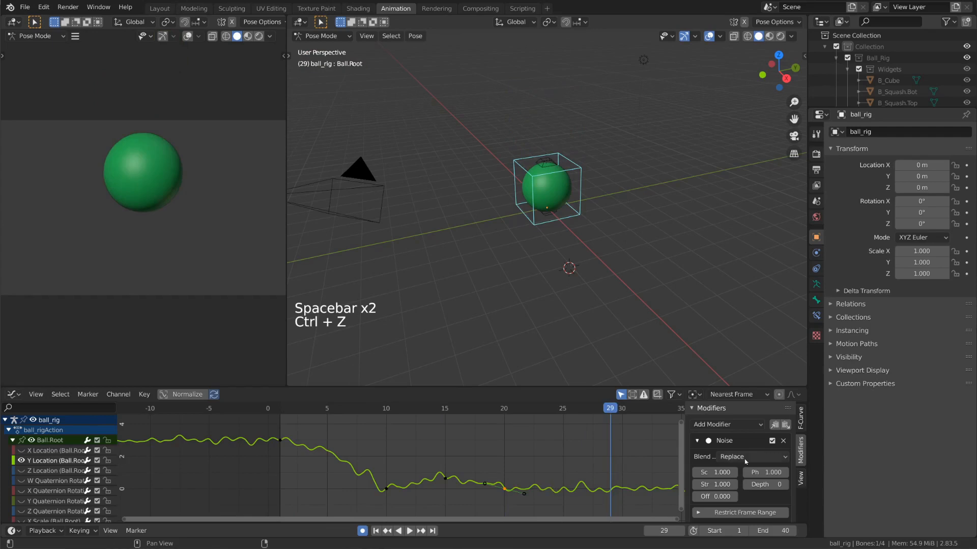
Set the Noise modifier's scale to 0.5 and its strength to 3.1.
scroll(713, 456, down, 1)
drag(714, 456, 730, 456)
drag(716, 468, 705, 468)
drag(705, 469, 702, 468)
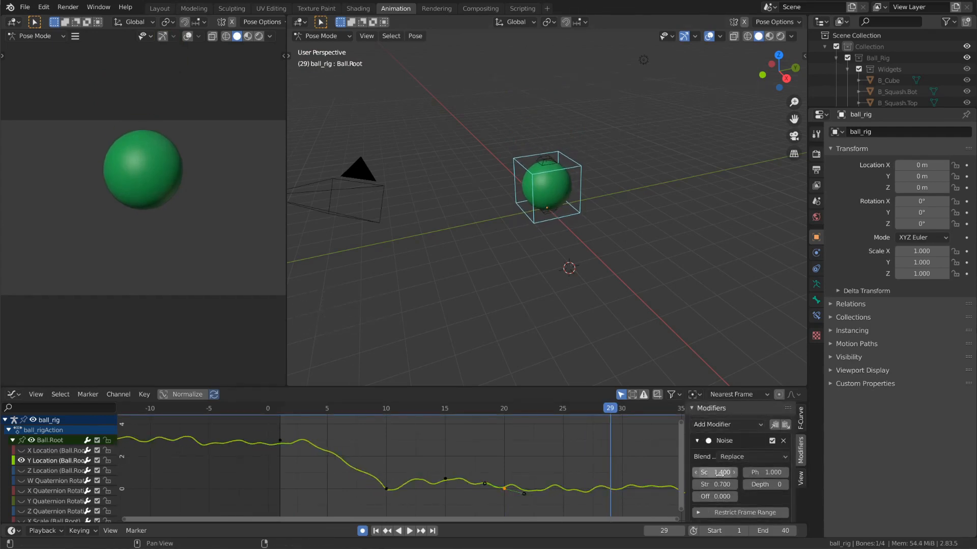
drag(720, 473, 753, 484)
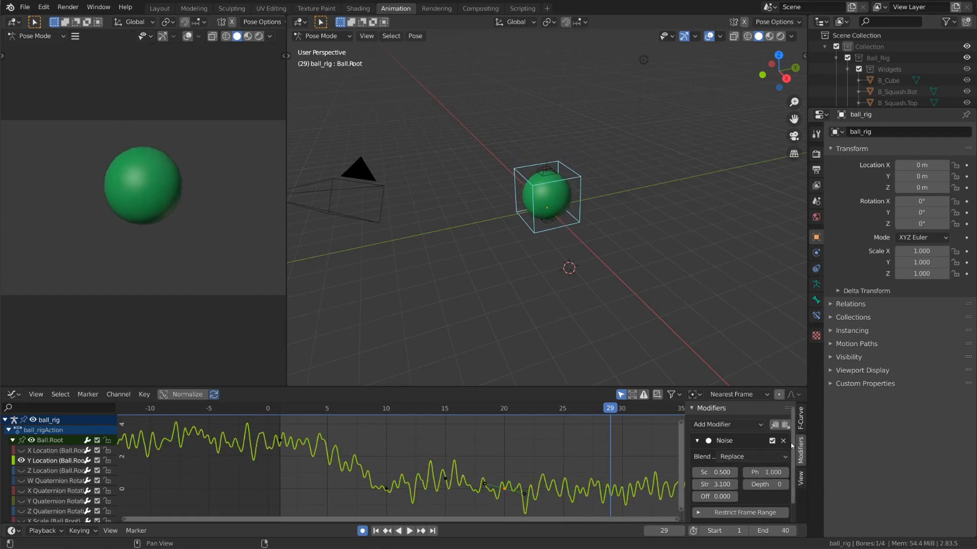
Restrict the Noise modifier to frames 5.4 through 27.1 with a blend-in of 10, and scrub the timeline to frame 15.
scroll(738, 483, down, 2)
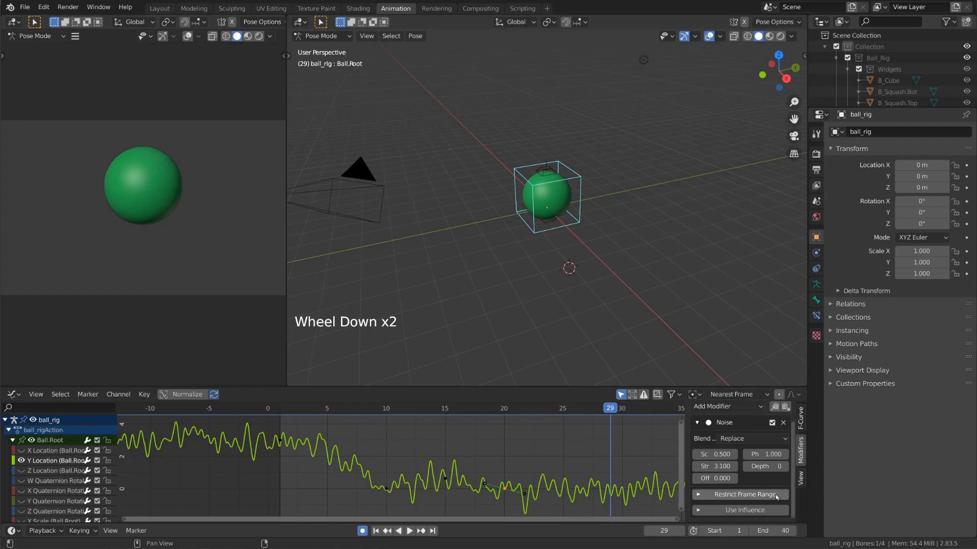
click(753, 494)
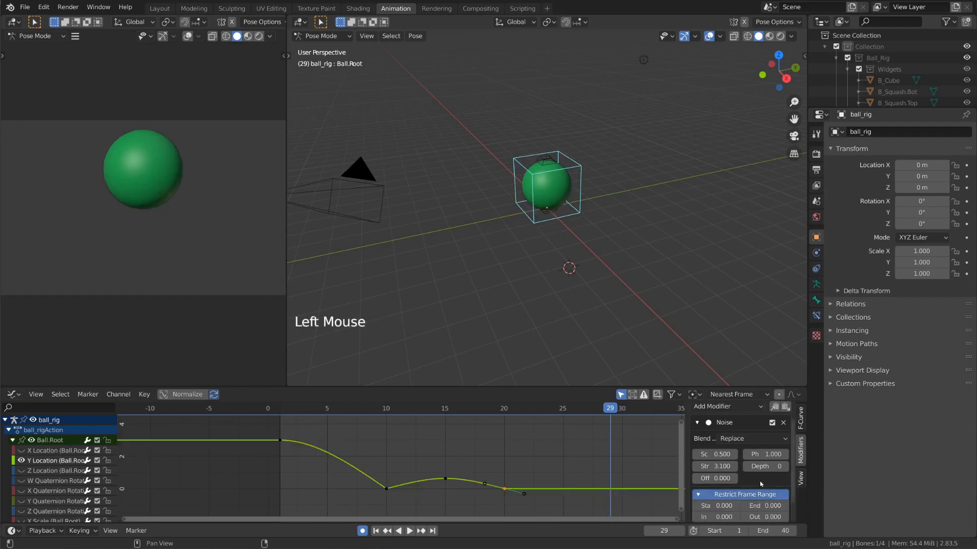
scroll(761, 484, down, 2)
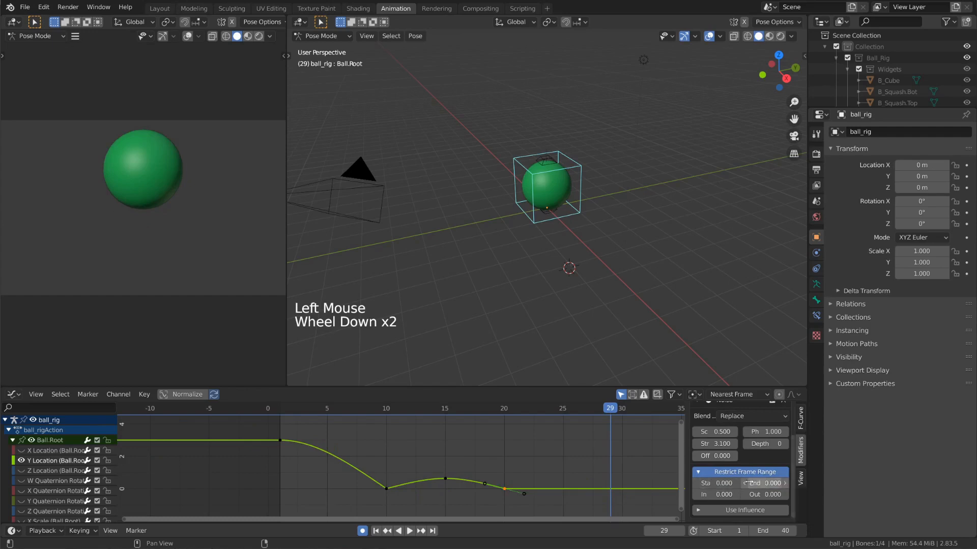
mouse_move(748, 483)
mouse_down()
mouse_move(852, 483)
mouse_move(731, 484)
mouse_up()
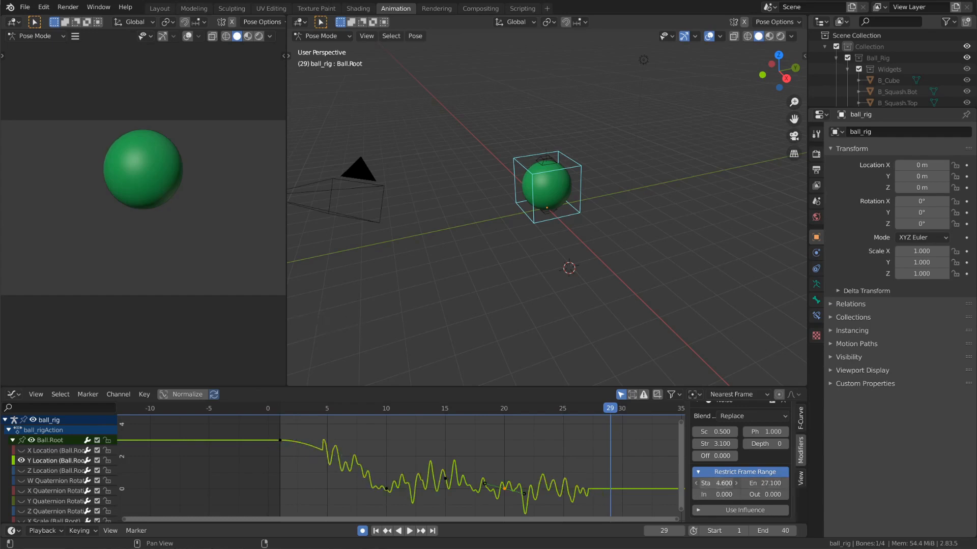
drag(723, 494, 761, 494)
click(715, 495)
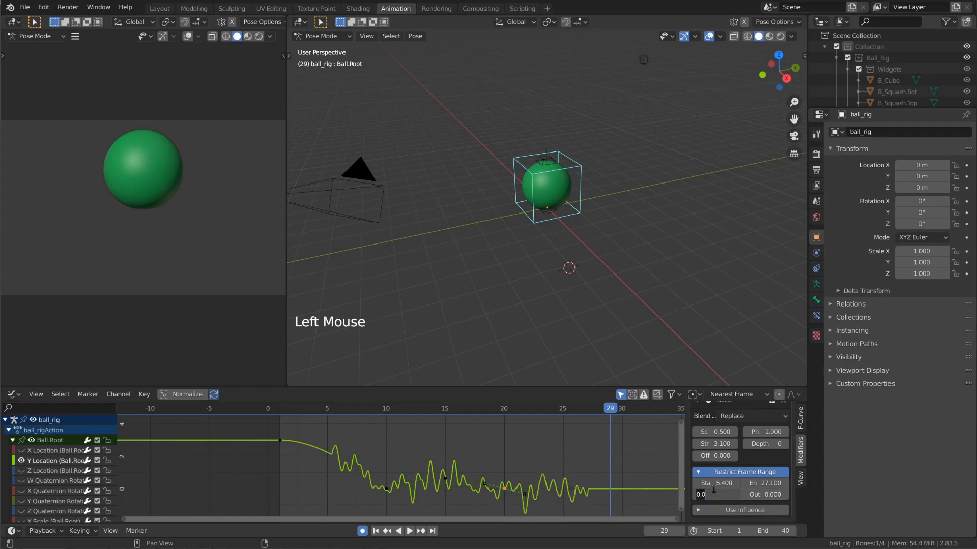
key(Return)
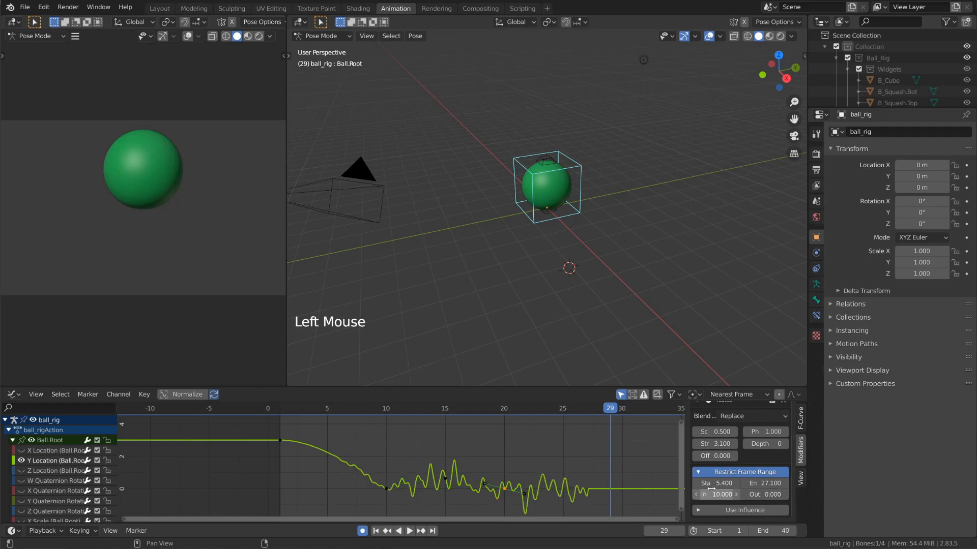
drag(329, 410, 444, 423)
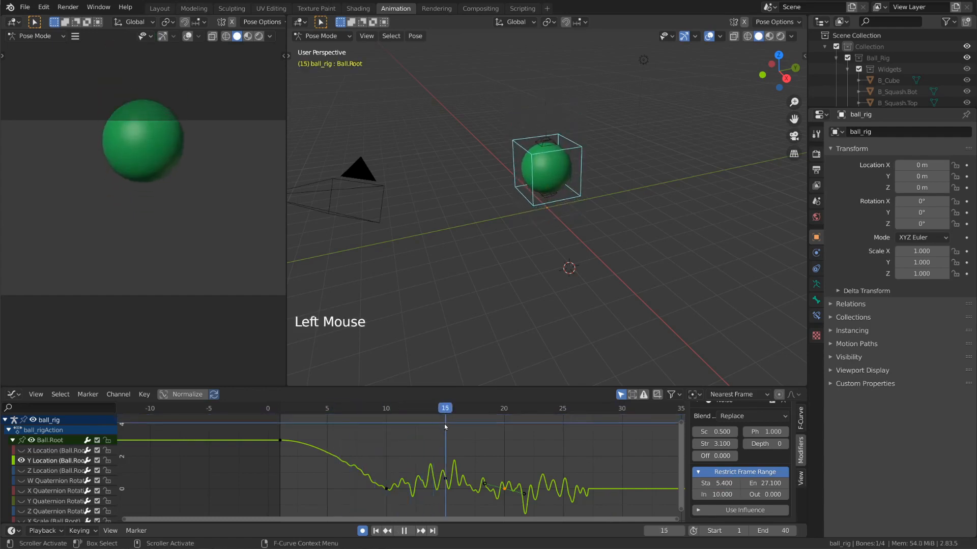
Enable Use Influence on the Noise modifier, try adjusting its influence value, and disable the option again.
click(744, 510)
scroll(768, 462, down, 2)
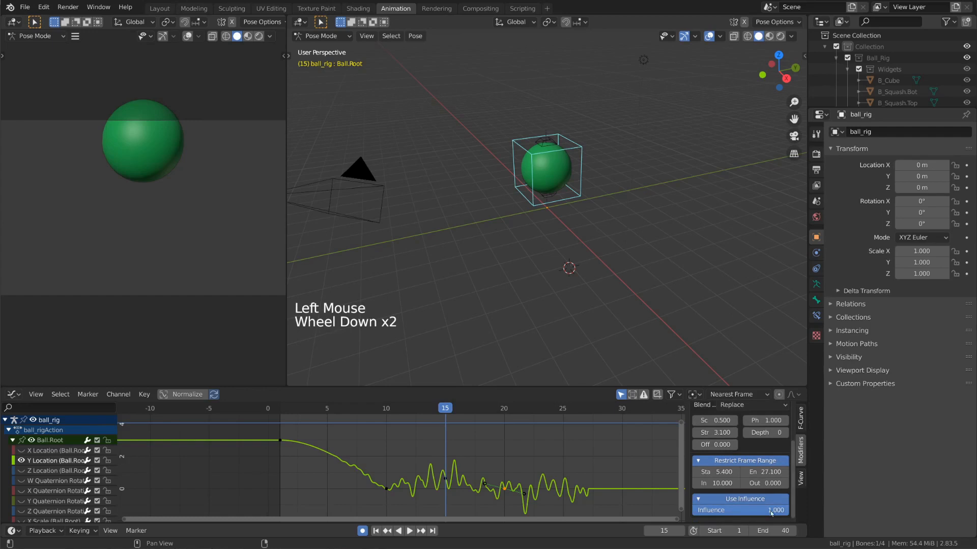
mouse_move(771, 513)
mouse_down()
mouse_move(693, 514)
mouse_move(789, 513)
mouse_move(693, 513)
mouse_move(753, 514)
mouse_move(775, 499)
mouse_up()
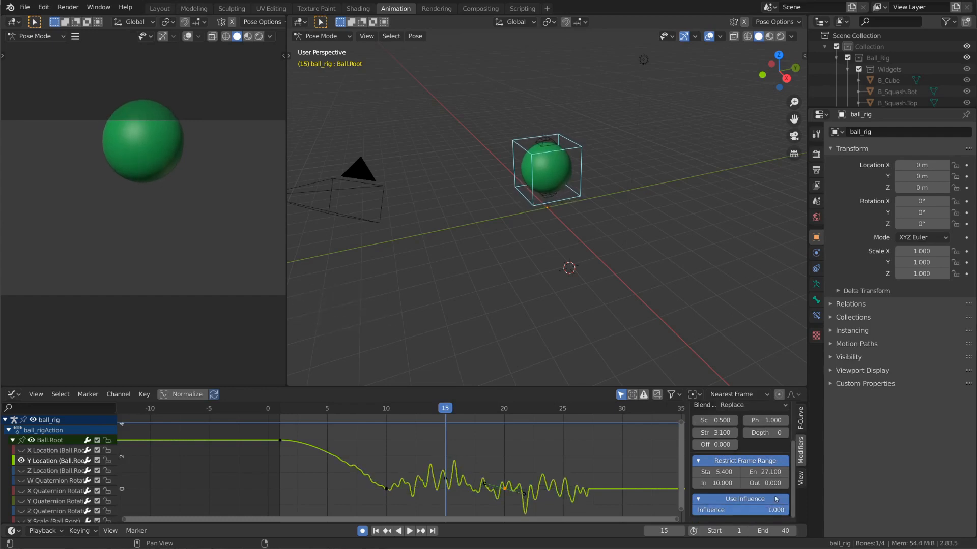
click(775, 499)
scroll(772, 499, up, 2)
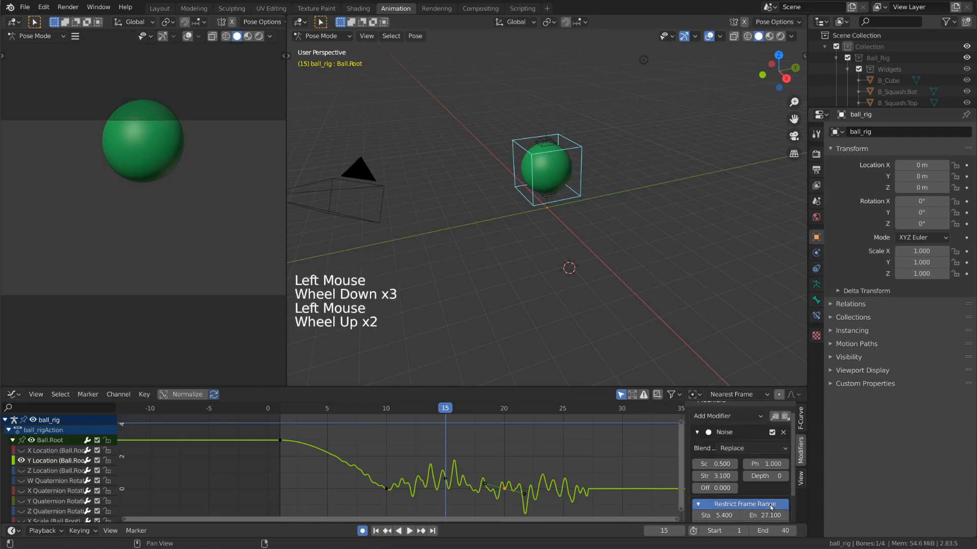
Disable the Noise modifier's frame range restriction and play the animation.
click(770, 504)
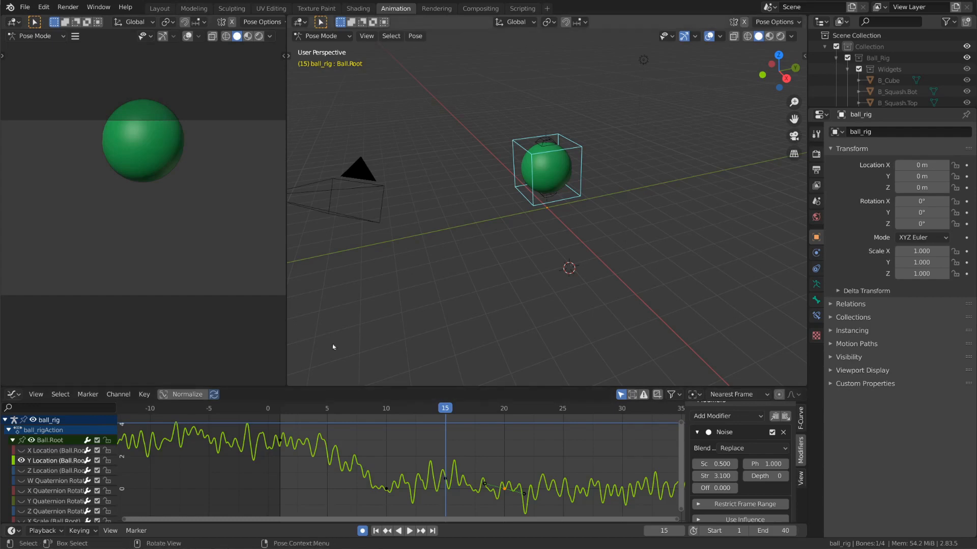
key(space)
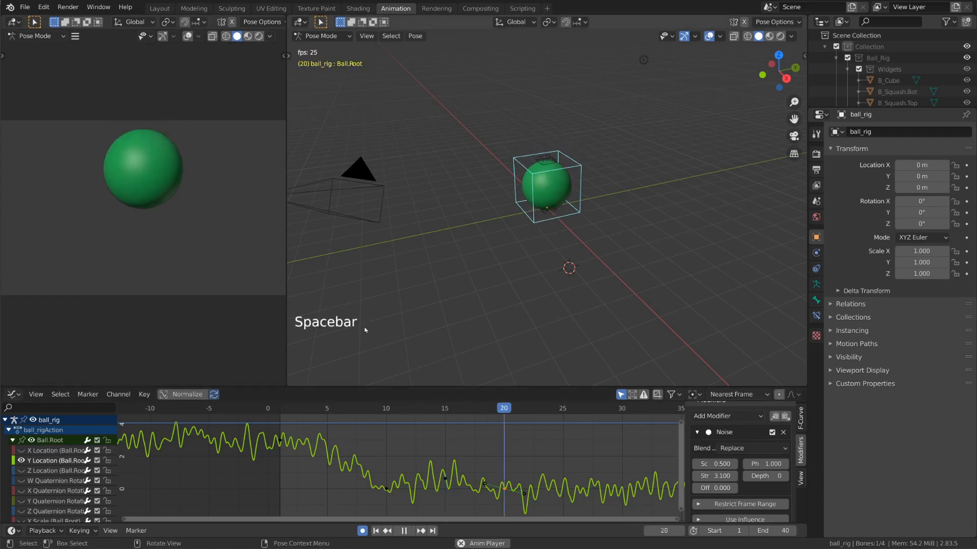
Toggle the modifiers of the Y Location channel and the Ball.Root group off and on, and mute and unmute the Y Location channel.
click(88, 460)
click(88, 461)
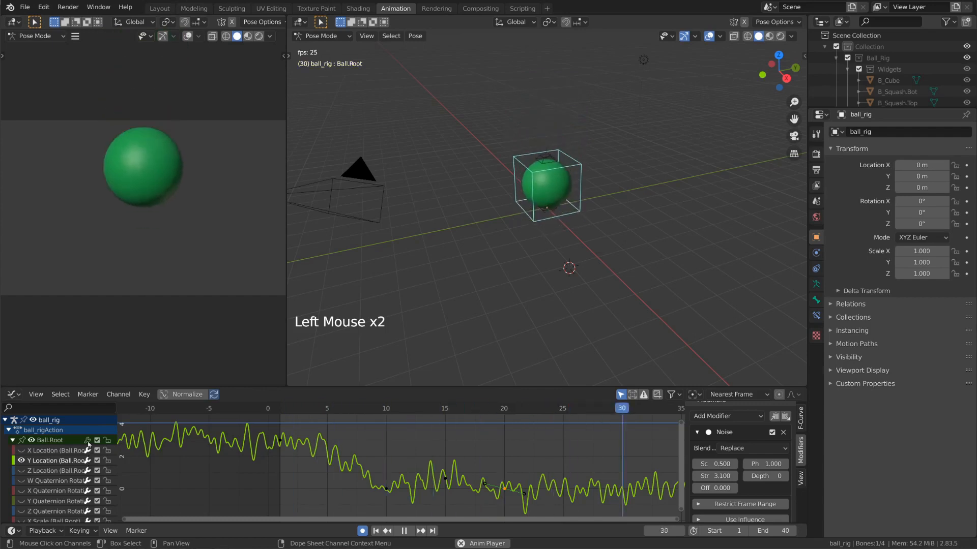
click(88, 441)
click(88, 441)
click(88, 441)
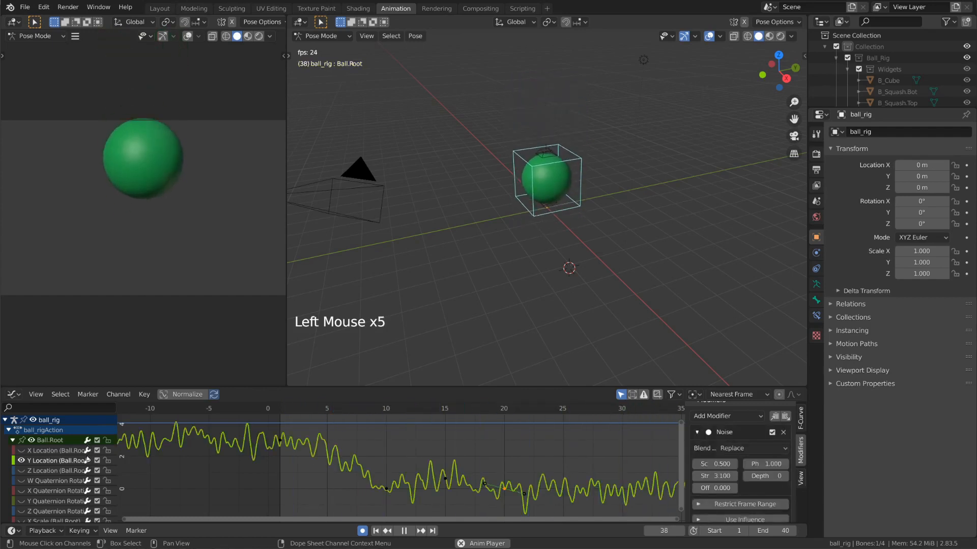
click(97, 460)
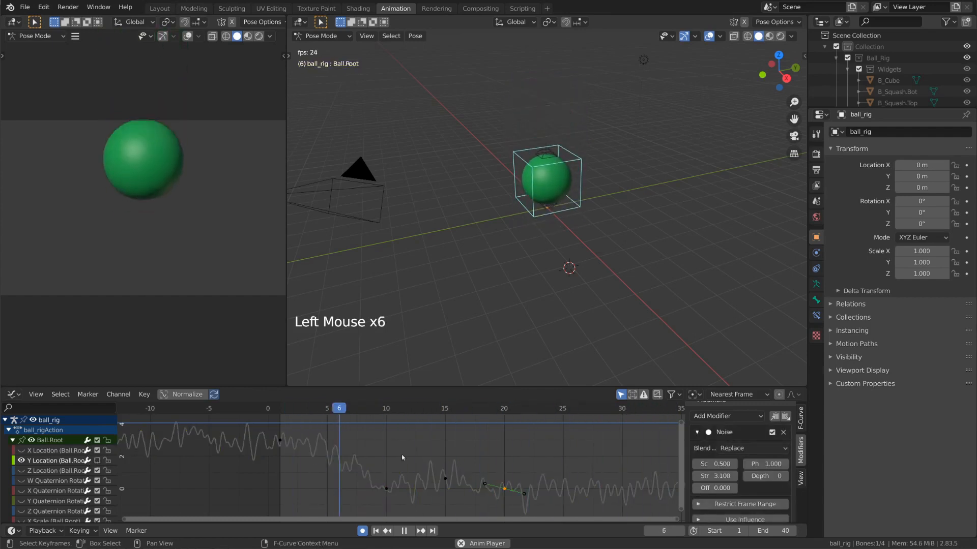
click(97, 460)
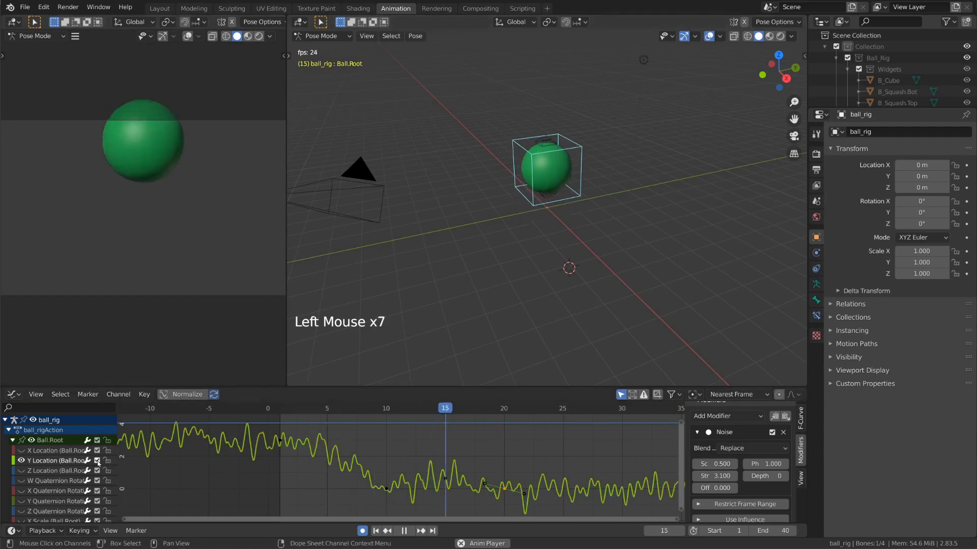
Lock the Y Location channel against editing and try to move its keyframes, including those at frames 15 and 20.
click(107, 461)
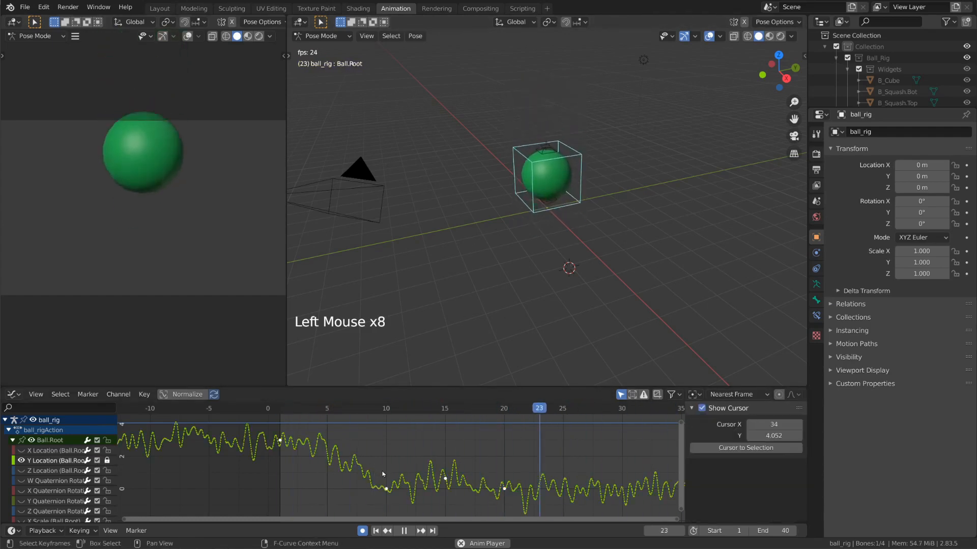
key(g)
key(g)
key(g)
key(g)
key(g)
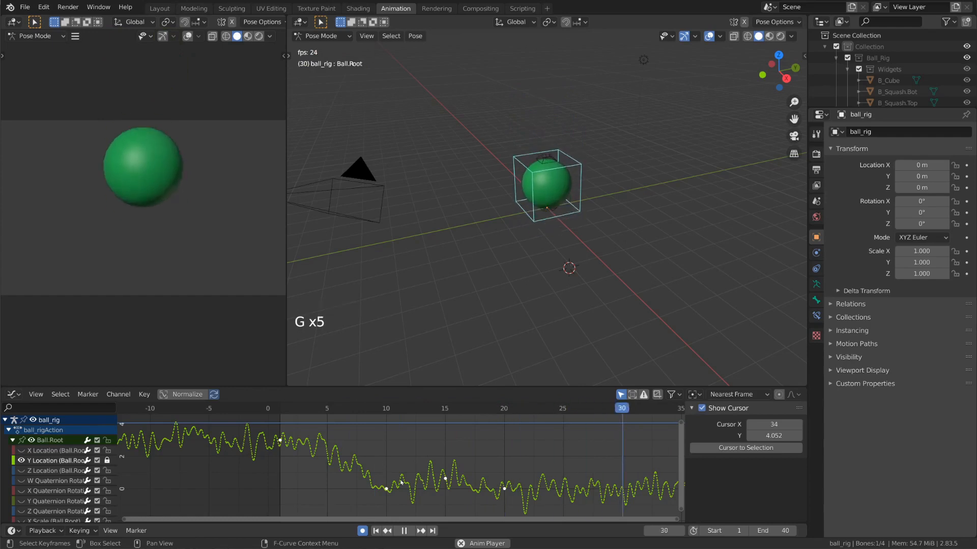
click(445, 478)
click(504, 489)
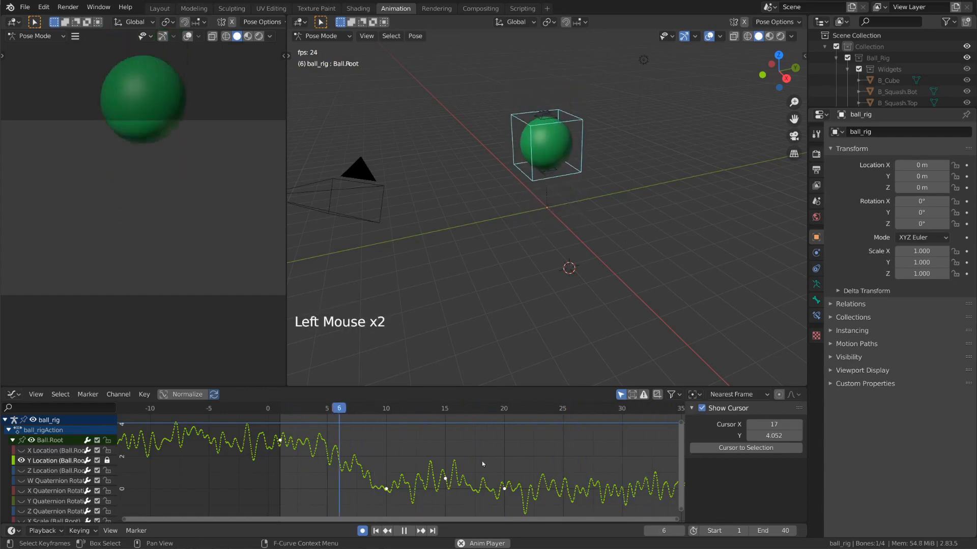
click(103, 463)
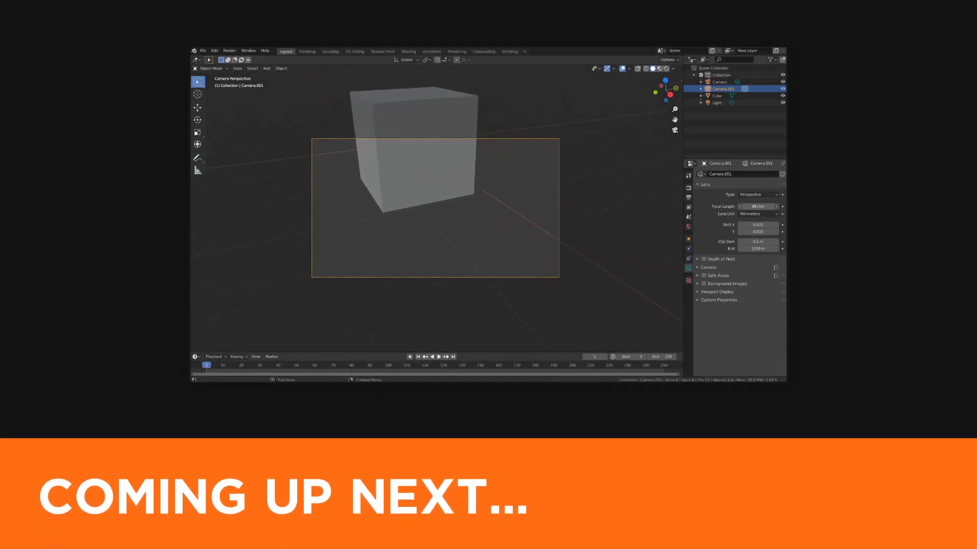
drag(758, 207, 744, 207)
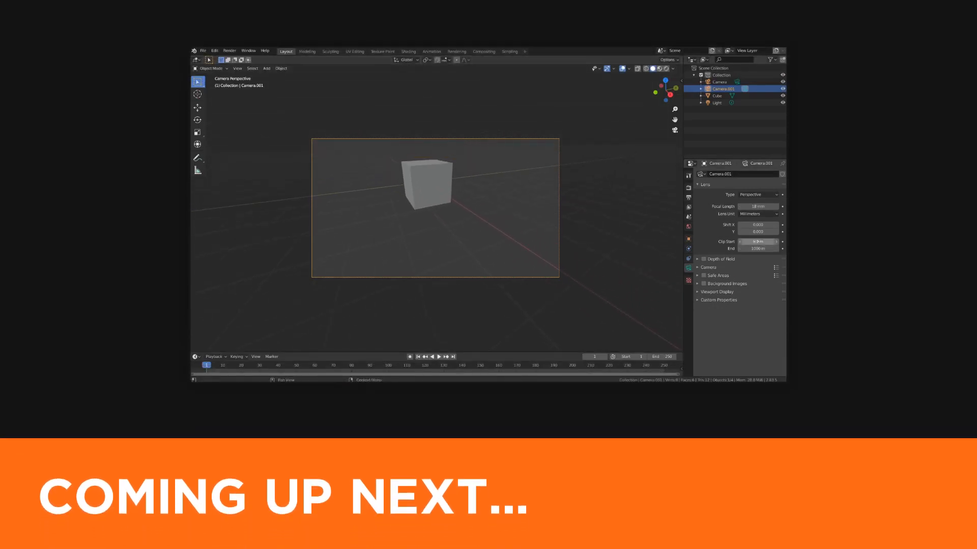